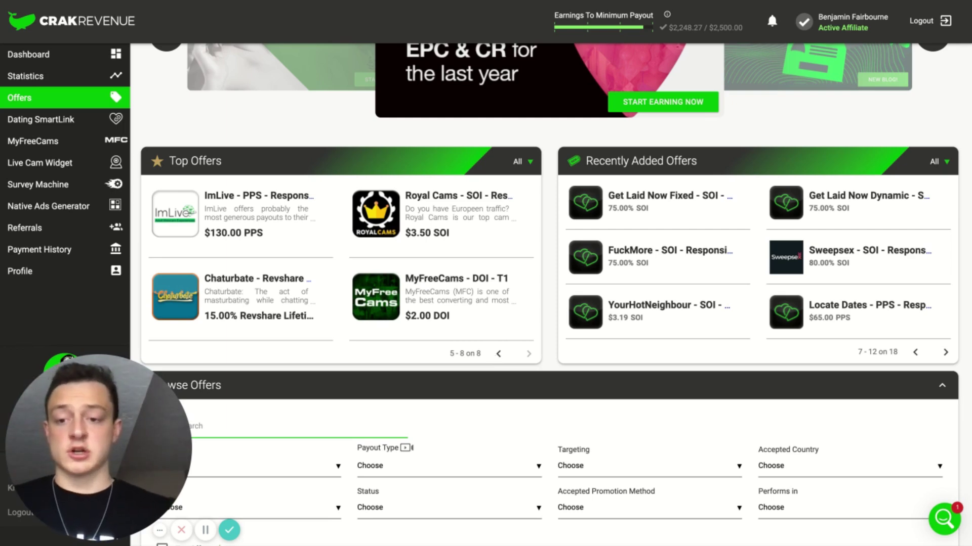
Page through the Top Offers to examine the featured offers and their payouts.
{"action": "left_click", "coordinate": [529, 354]}
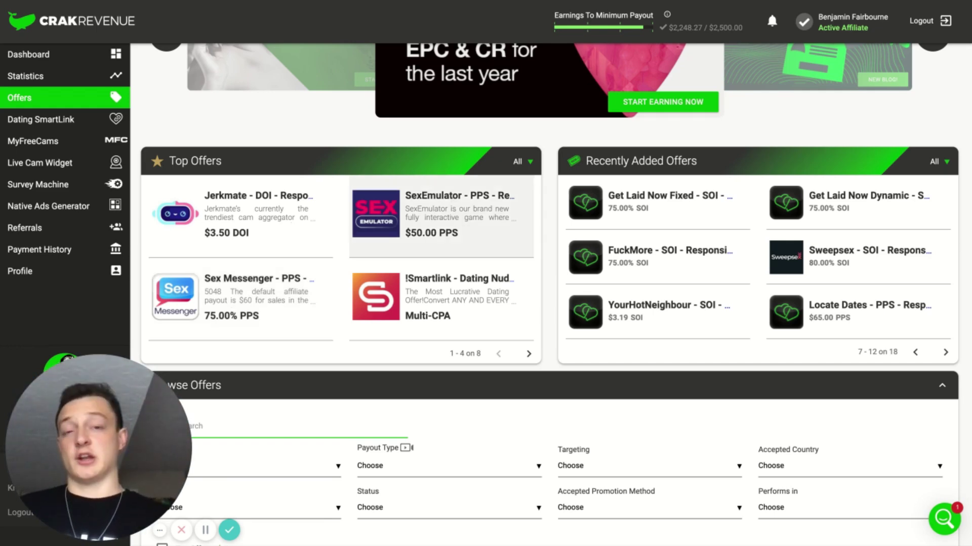
{"action": "left_click", "coordinate": [529, 355]}
{"action": "left_click", "coordinate": [529, 355]}
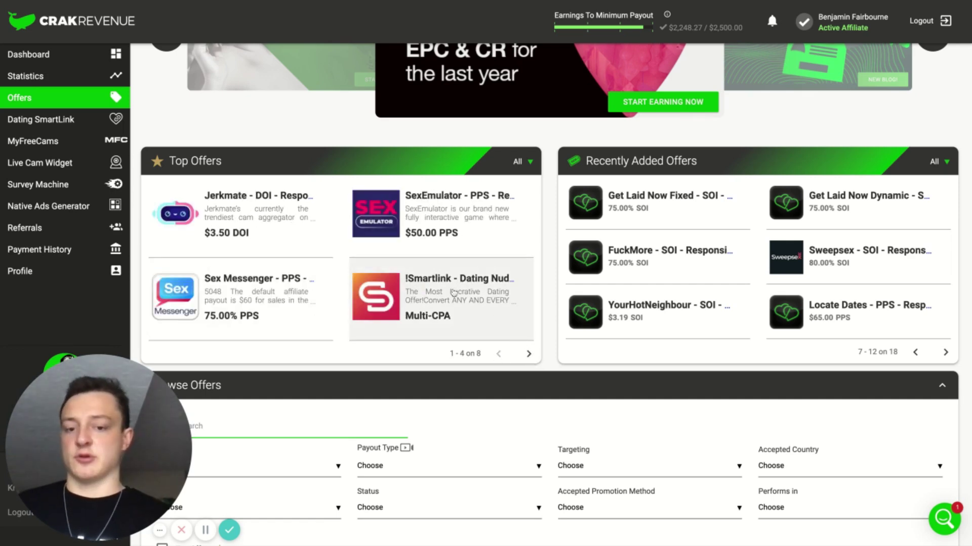
{"action": "left_click", "coordinate": [529, 354]}
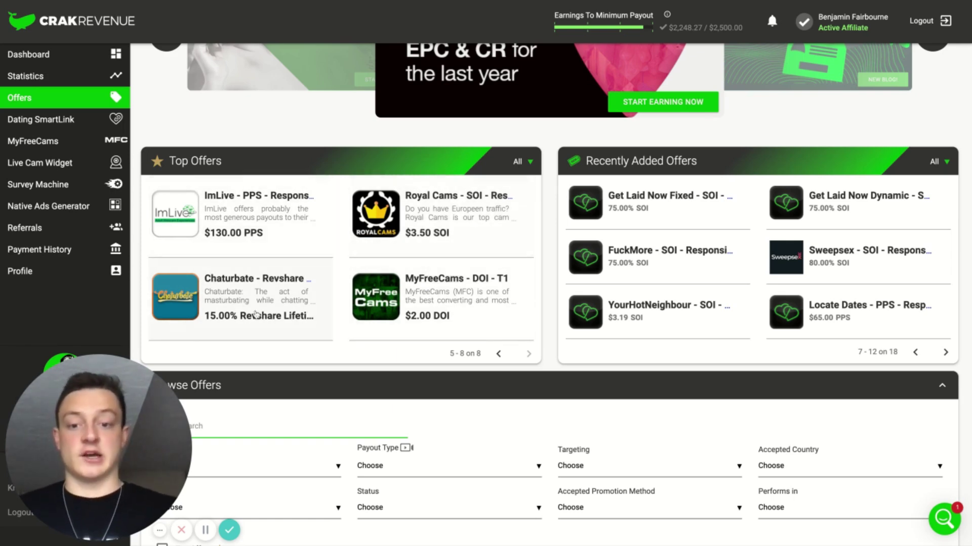
Review the first page of the full offers list and move on to its second page.
{"action": "scroll", "coordinate": [255, 314], "scroll_direction": "down", "scroll_amount": 10}
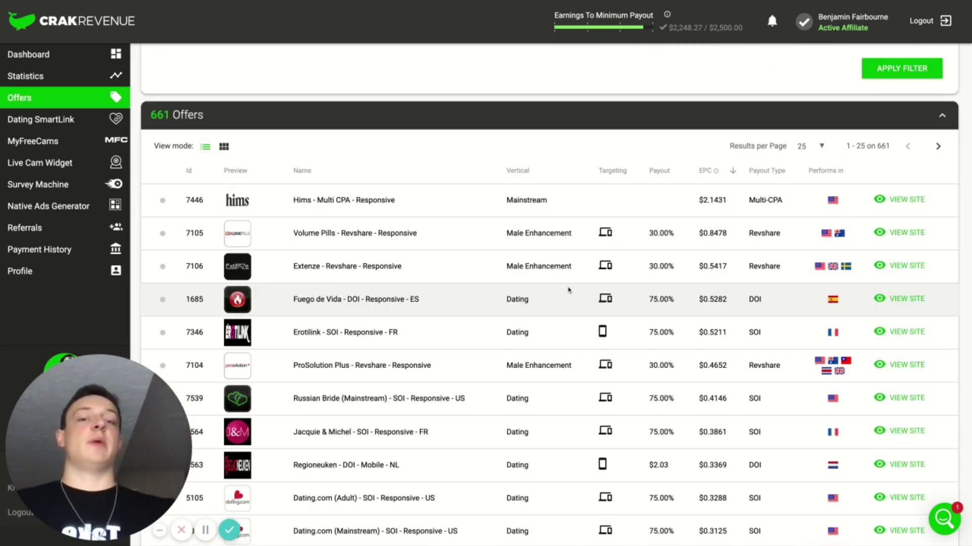
{"action": "scroll", "coordinate": [501, 247], "scroll_direction": "down", "scroll_amount": 5}
{"action": "scroll", "coordinate": [502, 248], "scroll_direction": "down", "scroll_amount": 7}
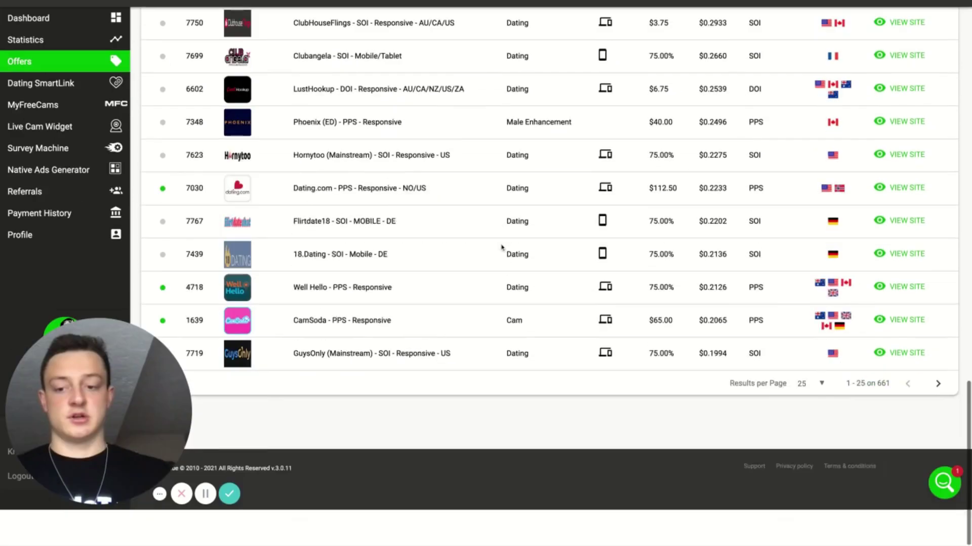
{"action": "left_click", "coordinate": [936, 418]}
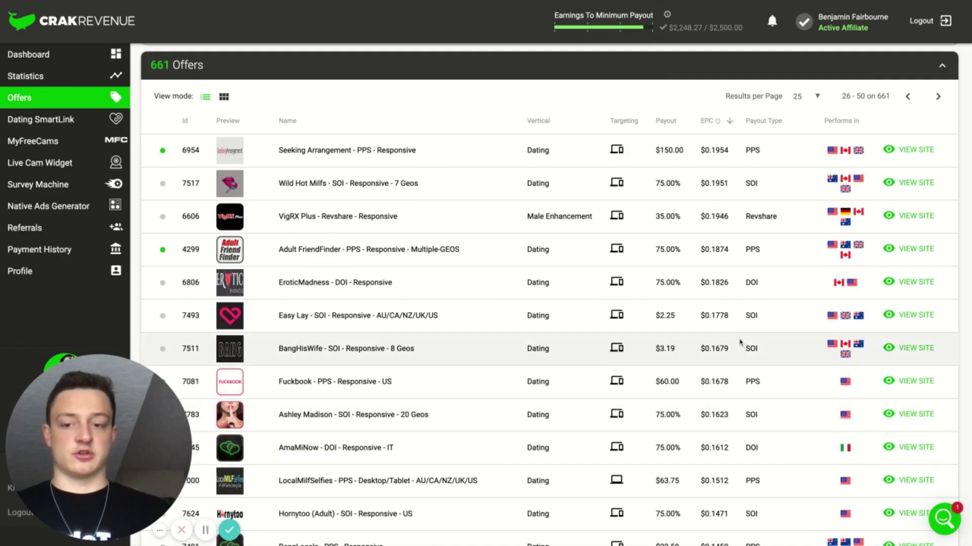
Examine the second page of the offers list and try to advance to the third page.
{"action": "scroll", "coordinate": [739, 343], "scroll_direction": "down", "scroll_amount": 8}
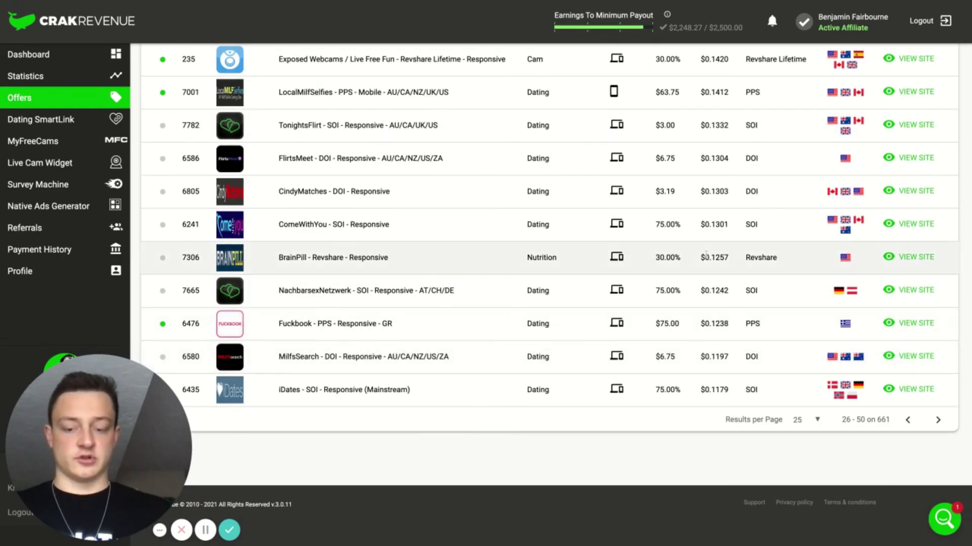
{"action": "left_click", "coordinate": [934, 420]}
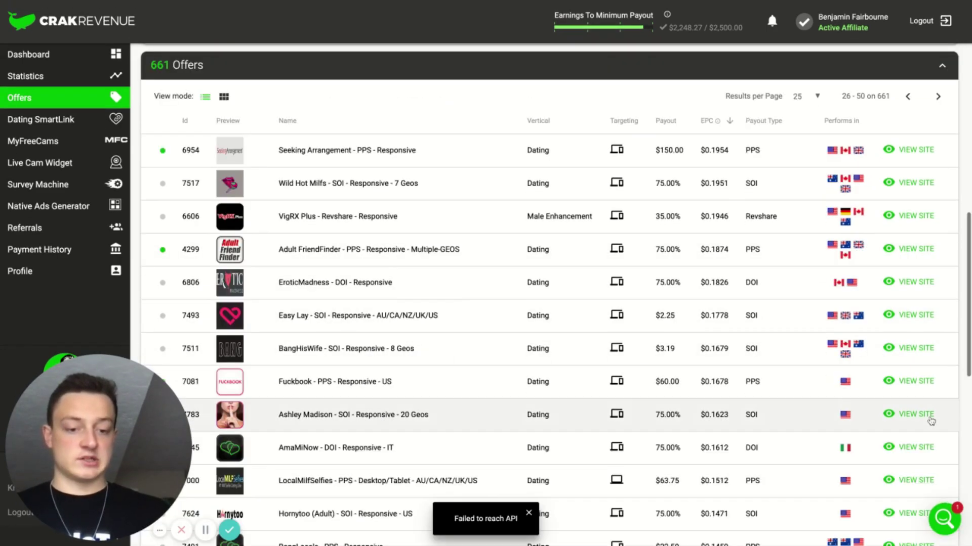
{"action": "scroll", "coordinate": [931, 422], "scroll_direction": "down", "scroll_amount": 10}
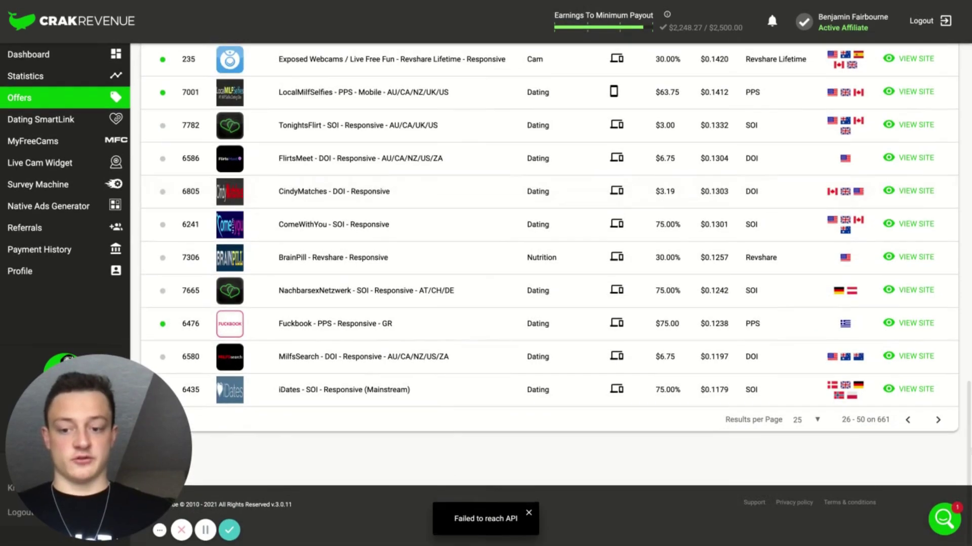
{"action": "left_click", "coordinate": [937, 421]}
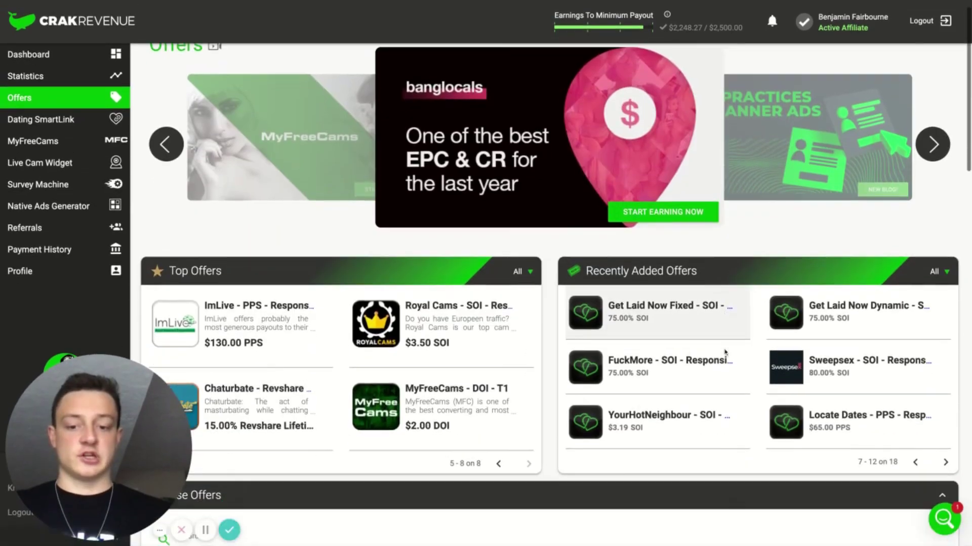
{"action": "scroll", "coordinate": [475, 383], "scroll_direction": "down", "scroll_amount": 15}
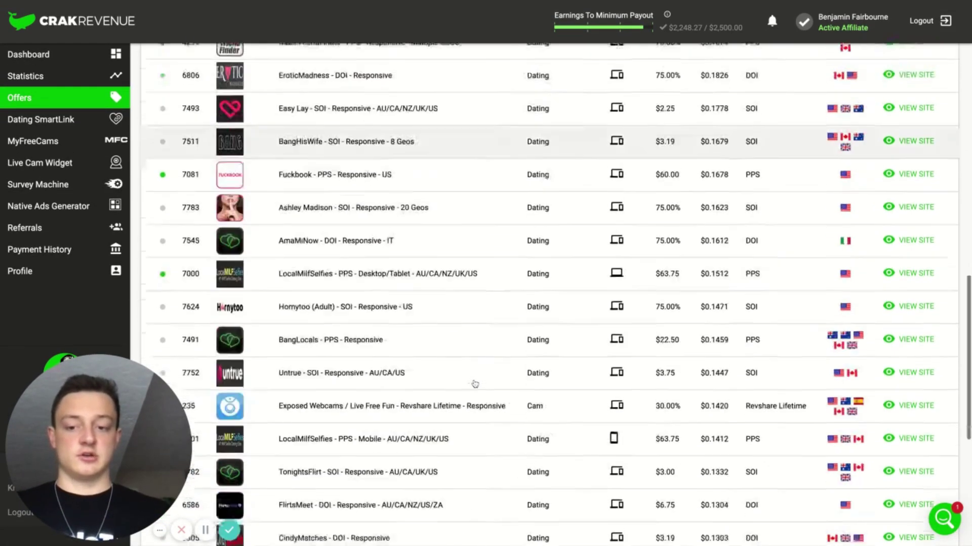
{"action": "scroll", "coordinate": [475, 383], "scroll_direction": "up", "scroll_amount": 3}
{"action": "scroll", "coordinate": [550, 482], "scroll_direction": "down", "scroll_amount": 6}
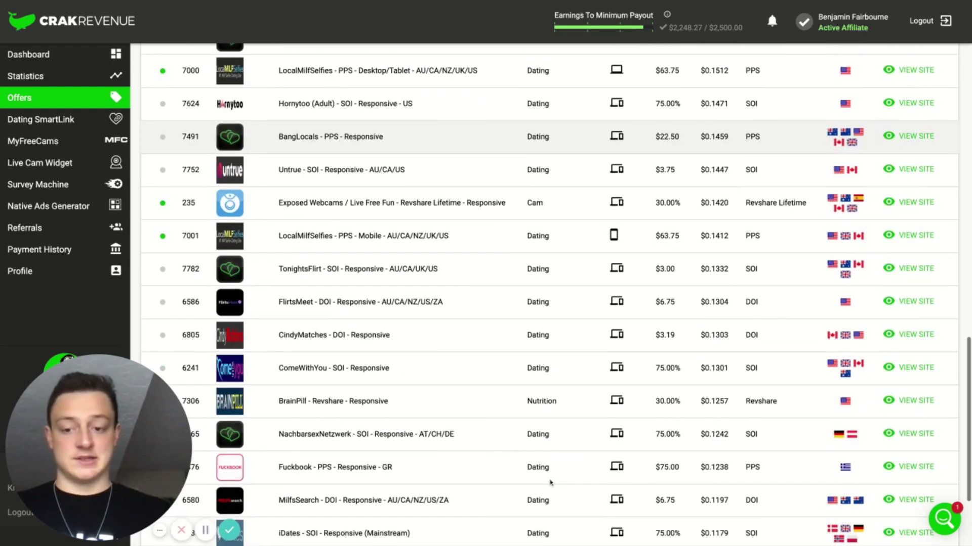
Examine the categories available in the Vertical filter of Browse Offers, from Adult Gaming through Sweepstakes.
{"action": "scroll", "coordinate": [551, 482], "scroll_direction": "up", "scroll_amount": 13}
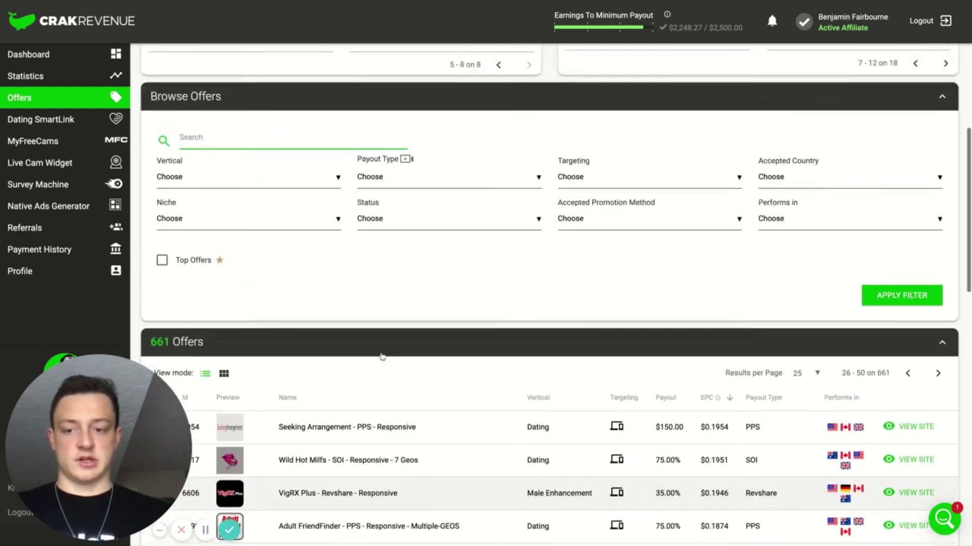
{"action": "scroll", "coordinate": [381, 356], "scroll_direction": "up", "scroll_amount": 1}
{"action": "left_click", "coordinate": [301, 236]}
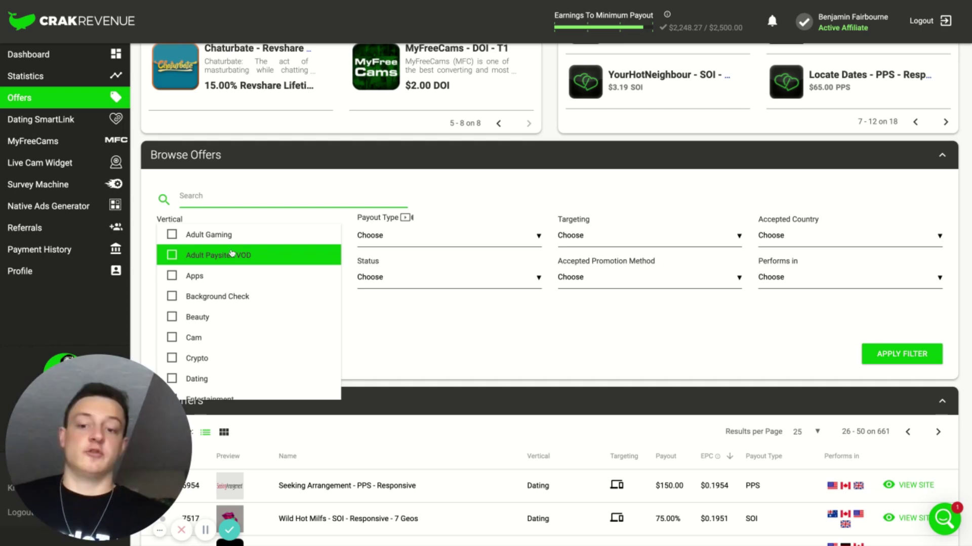
{"action": "left_click", "coordinate": [423, 329]}
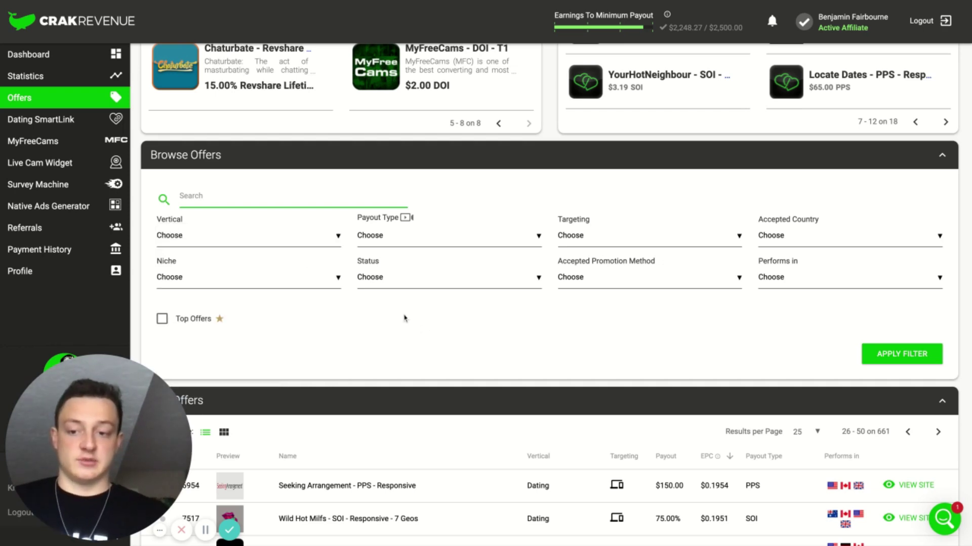
{"action": "left_click", "coordinate": [303, 240]}
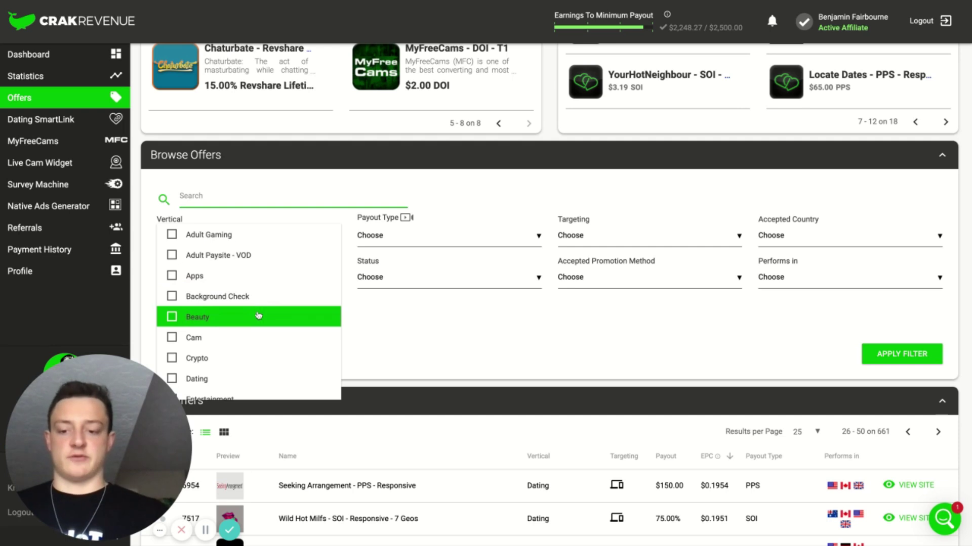
{"action": "scroll", "coordinate": [258, 315], "scroll_direction": "down", "scroll_amount": 4}
{"action": "scroll", "coordinate": [258, 315], "scroll_direction": "up", "scroll_amount": 4}
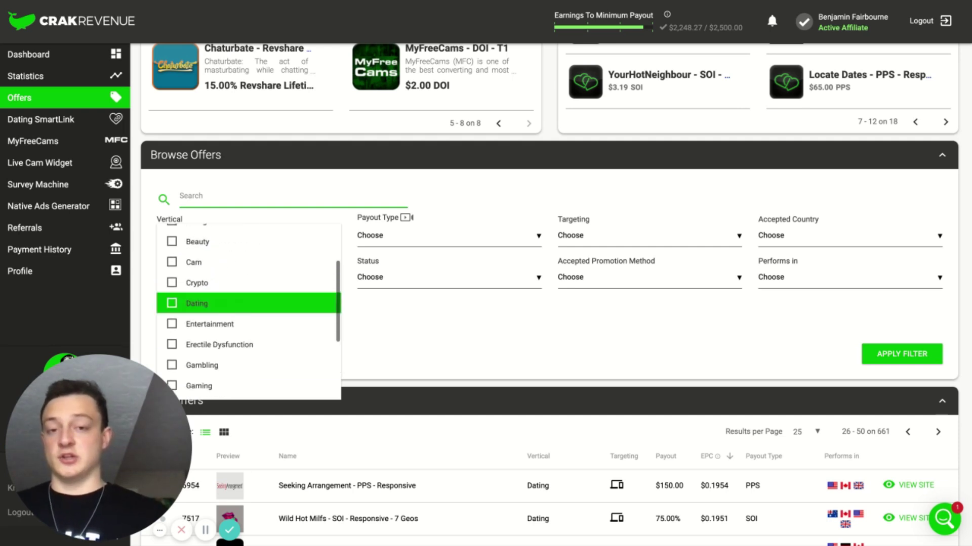
{"action": "scroll", "coordinate": [262, 280], "scroll_direction": "up", "scroll_amount": 1}
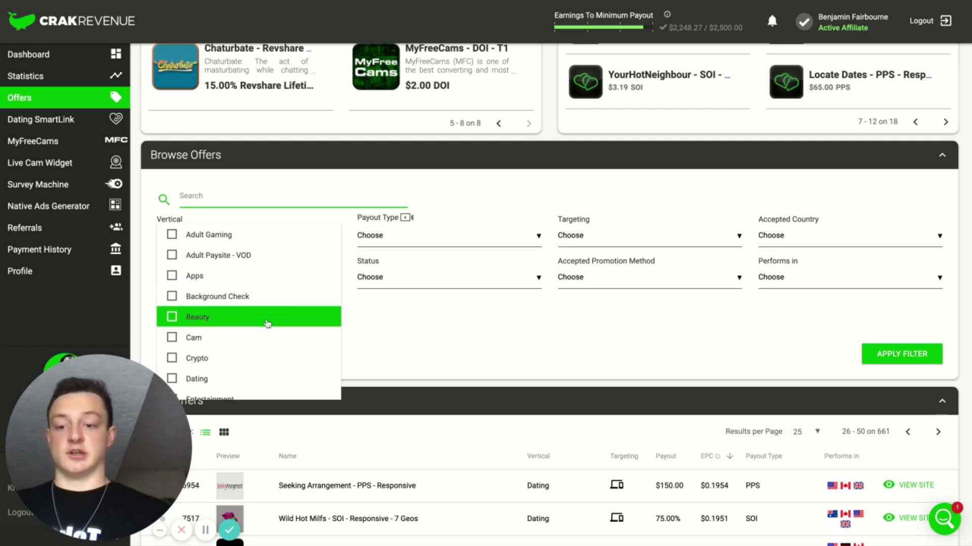
{"action": "scroll", "coordinate": [268, 324], "scroll_direction": "down", "scroll_amount": 4}
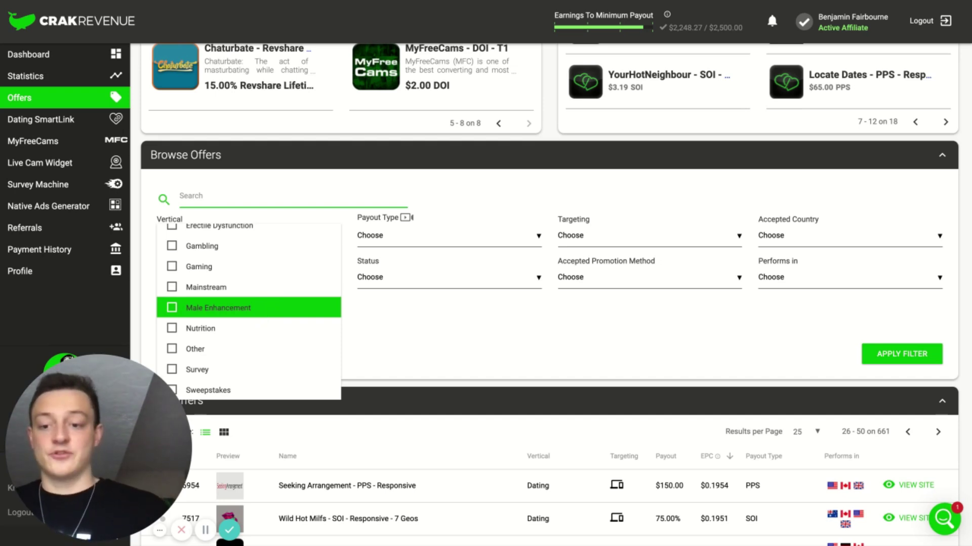
{"action": "scroll", "coordinate": [249, 259], "scroll_direction": "up", "scroll_amount": 5}
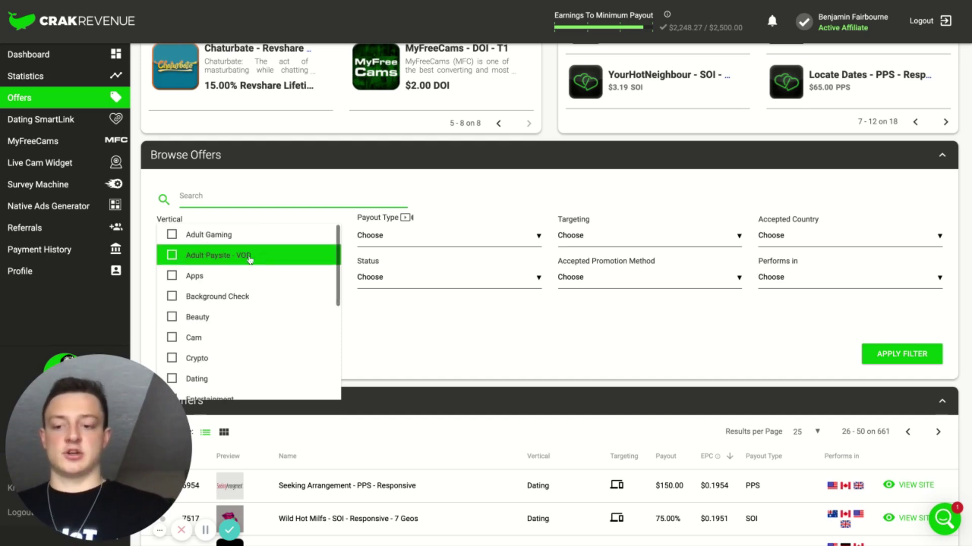
Filter the offers by the Adult Paysite - VOD vertical and review the matching list.
{"action": "left_click", "coordinate": [219, 256]}
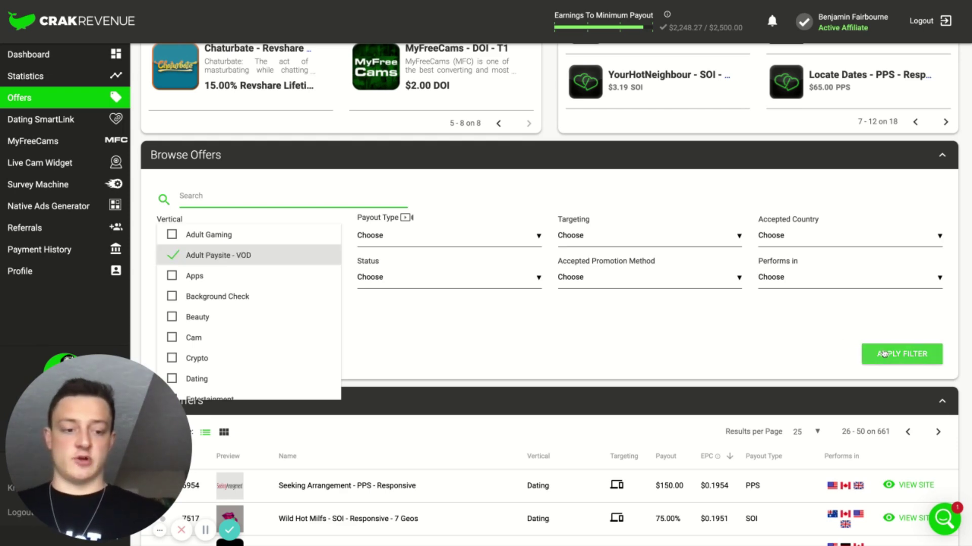
{"action": "left_click", "coordinate": [901, 354]}
{"action": "scroll", "coordinate": [489, 307], "scroll_direction": "down", "scroll_amount": 15}
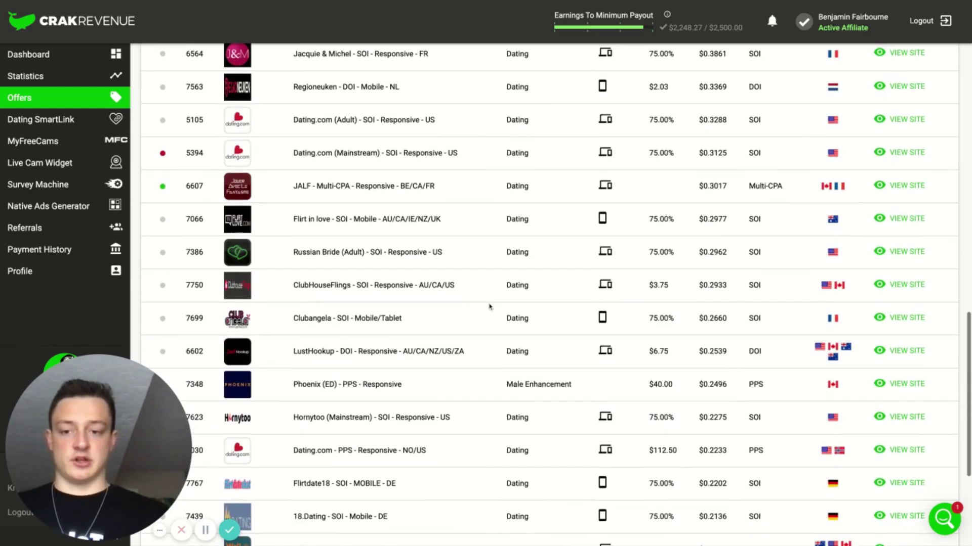
{"action": "scroll", "coordinate": [220, 166], "scroll_direction": "up", "scroll_amount": 18}
{"action": "left_click", "coordinate": [234, 130]}
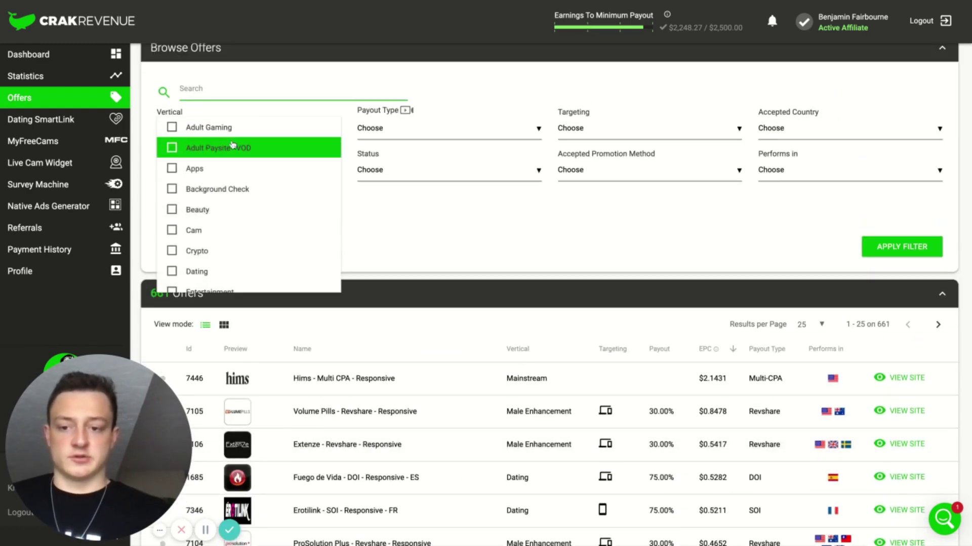
{"action": "left_click", "coordinate": [741, 230]}
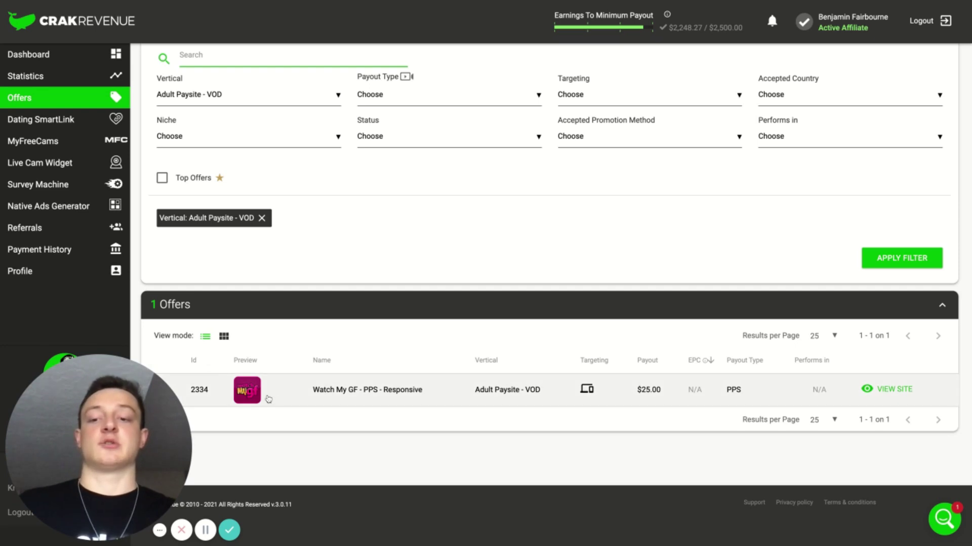
Remove the Adult Paysite - VOD filter and filter the offers by the Apps vertical.
{"action": "left_click", "coordinate": [263, 219]}
{"action": "left_click", "coordinate": [279, 146]}
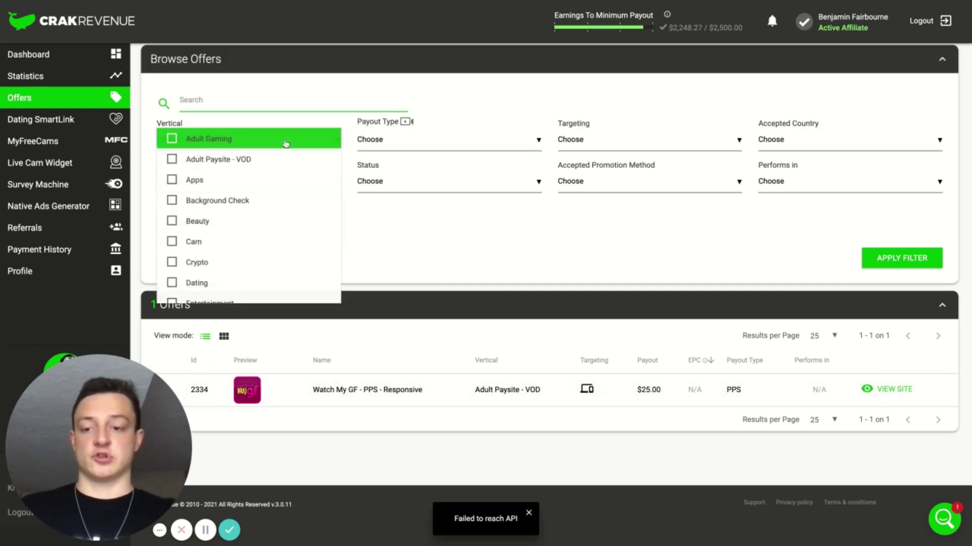
{"action": "left_click", "coordinate": [251, 180]}
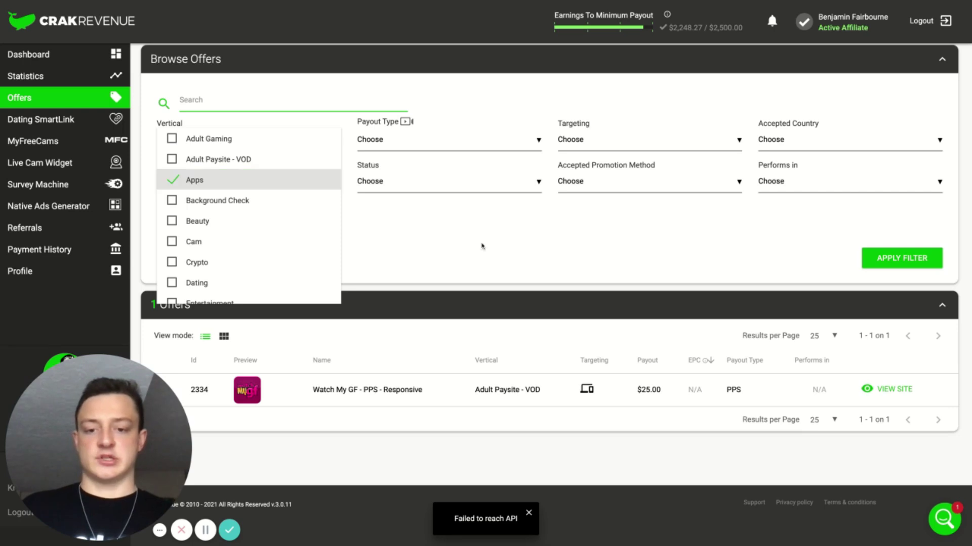
{"action": "left_click", "coordinate": [680, 256]}
{"action": "left_click", "coordinate": [900, 257]}
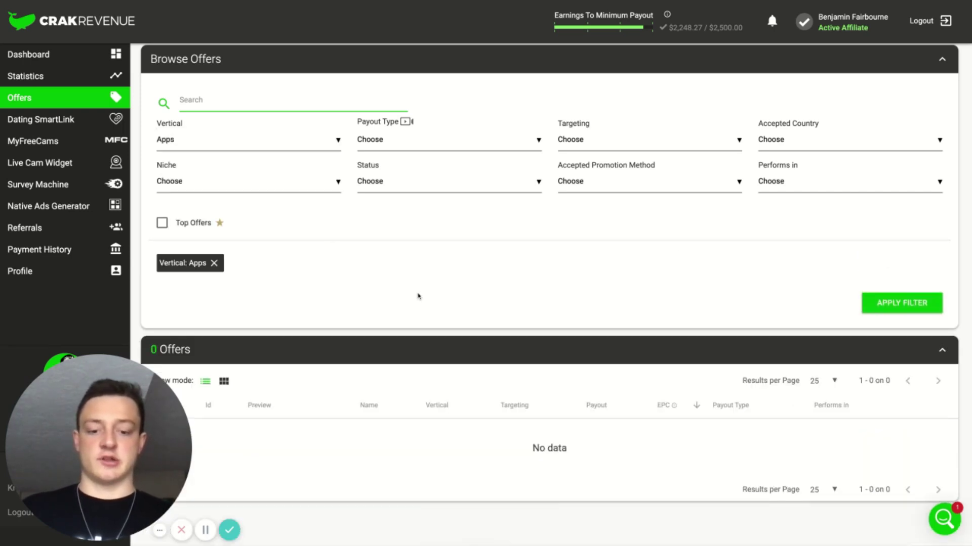
Replace the Apps vertical with Background Check, apply the filter and review the matching offers.
{"action": "left_click", "coordinate": [209, 148]}
{"action": "left_click", "coordinate": [212, 181]}
{"action": "left_click", "coordinate": [212, 201]}
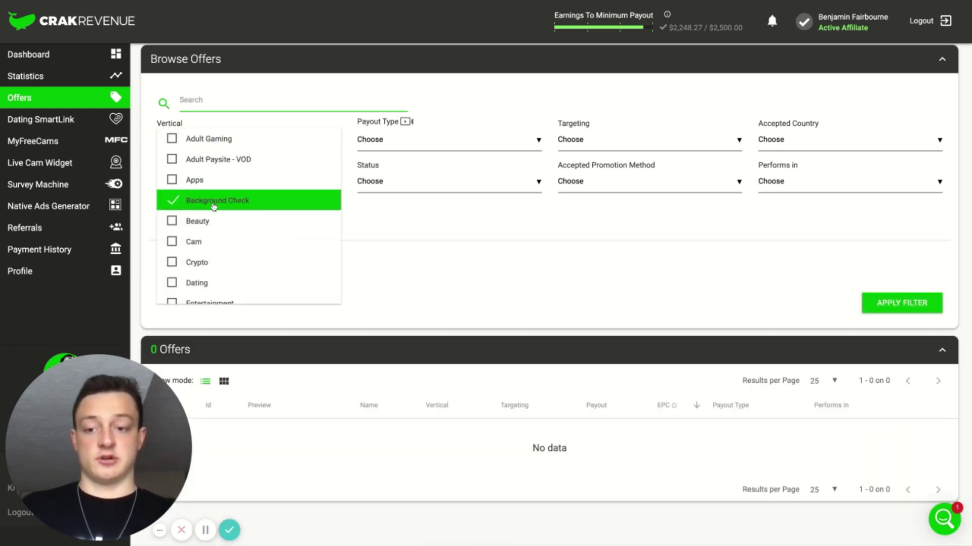
{"action": "left_click", "coordinate": [695, 255]}
{"action": "left_click", "coordinate": [883, 299]}
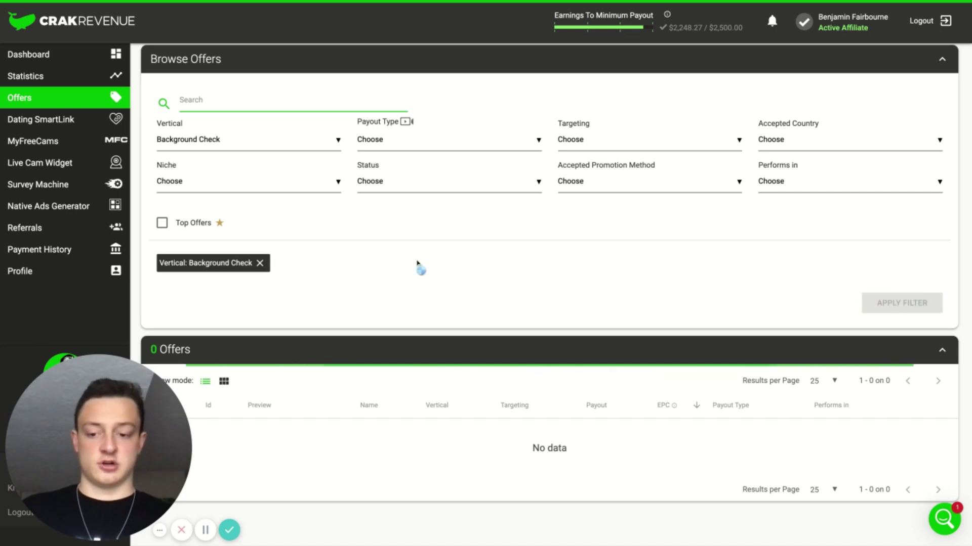
{"action": "scroll", "coordinate": [314, 302], "scroll_direction": "down", "scroll_amount": 2}
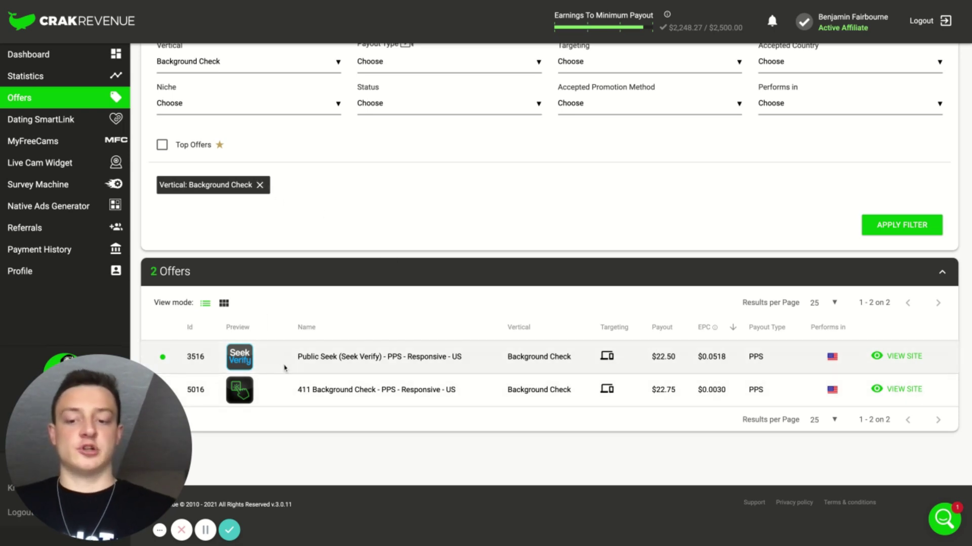
Remove the Background Check filter and filter the offers by the Beauty vertical.
{"action": "left_click", "coordinate": [260, 185]}
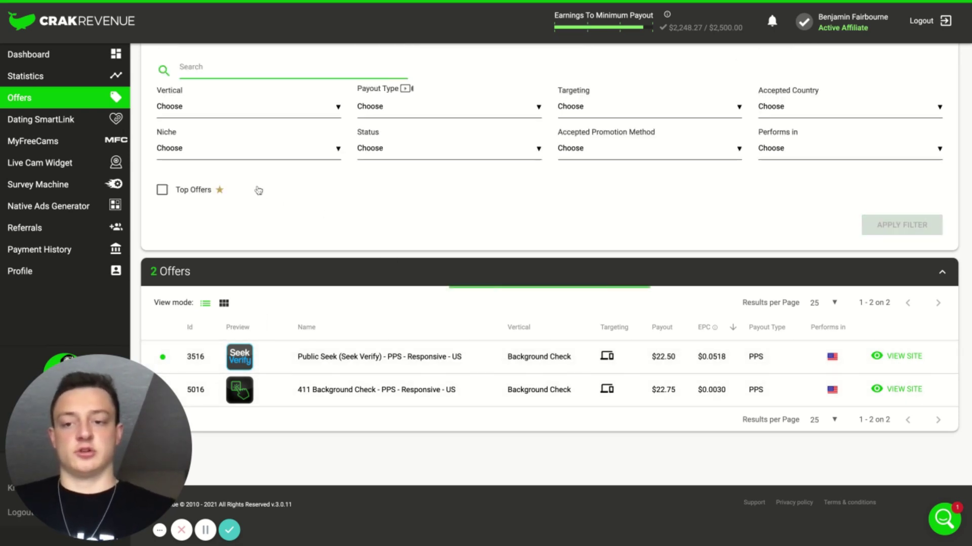
{"action": "left_click", "coordinate": [260, 71]}
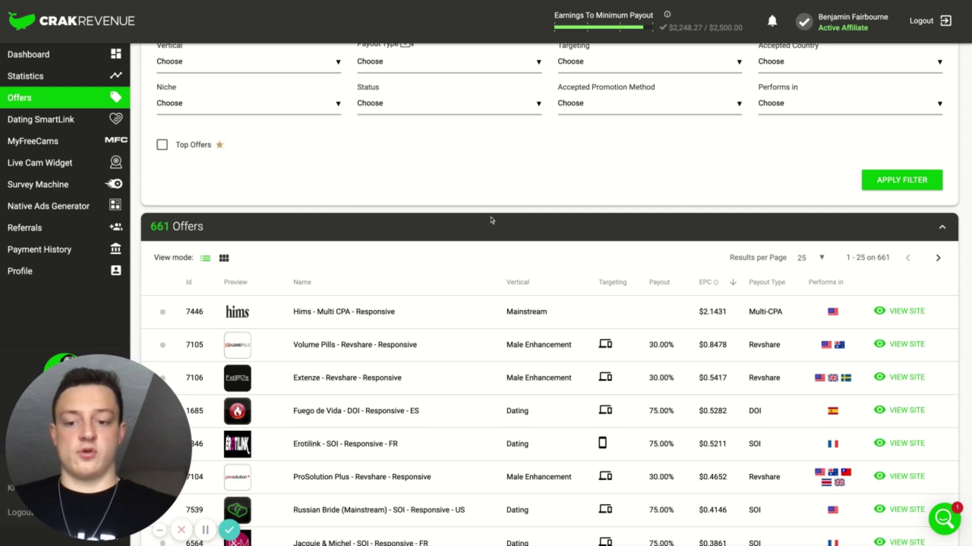
{"action": "left_click", "coordinate": [260, 62]}
{"action": "left_click", "coordinate": [203, 143]}
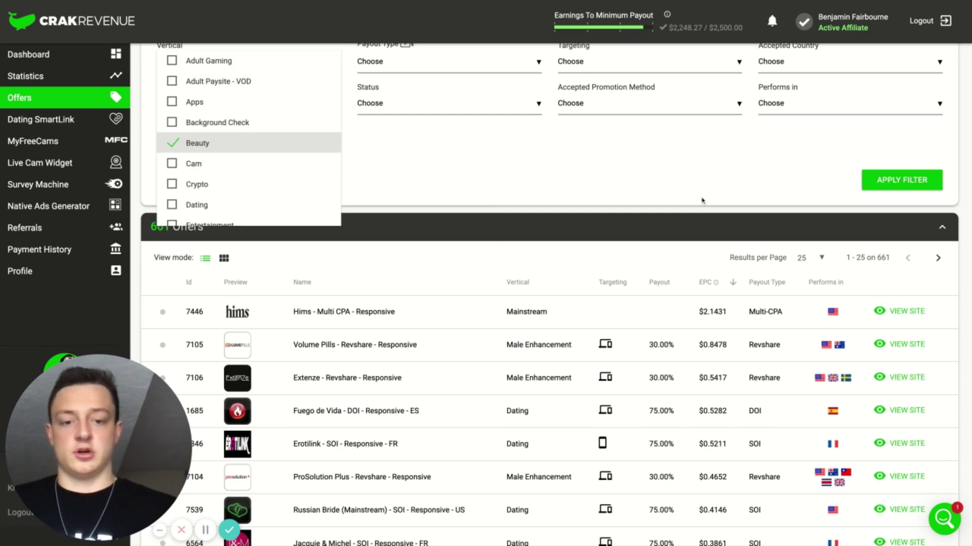
{"action": "left_click", "coordinate": [896, 187]}
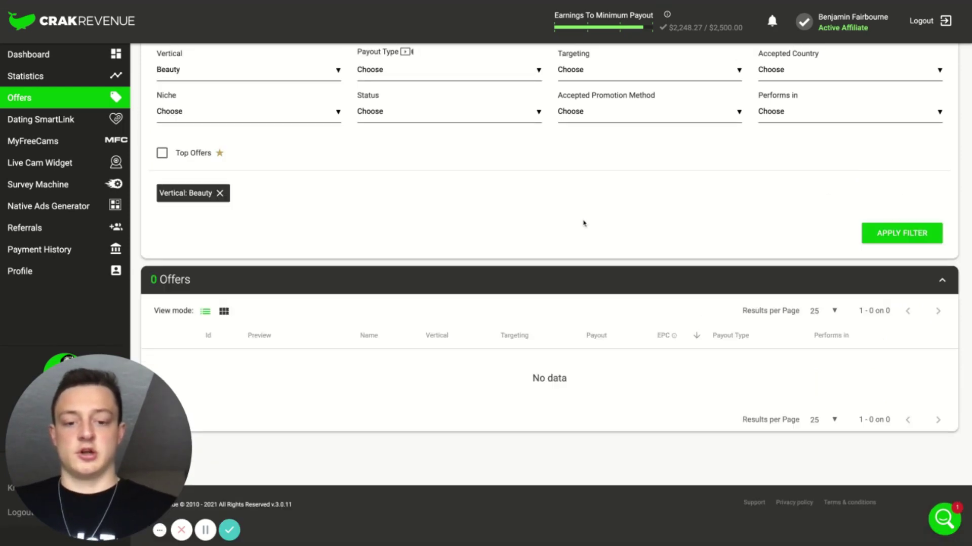
{"action": "scroll", "coordinate": [275, 173], "scroll_direction": "up", "scroll_amount": 1}
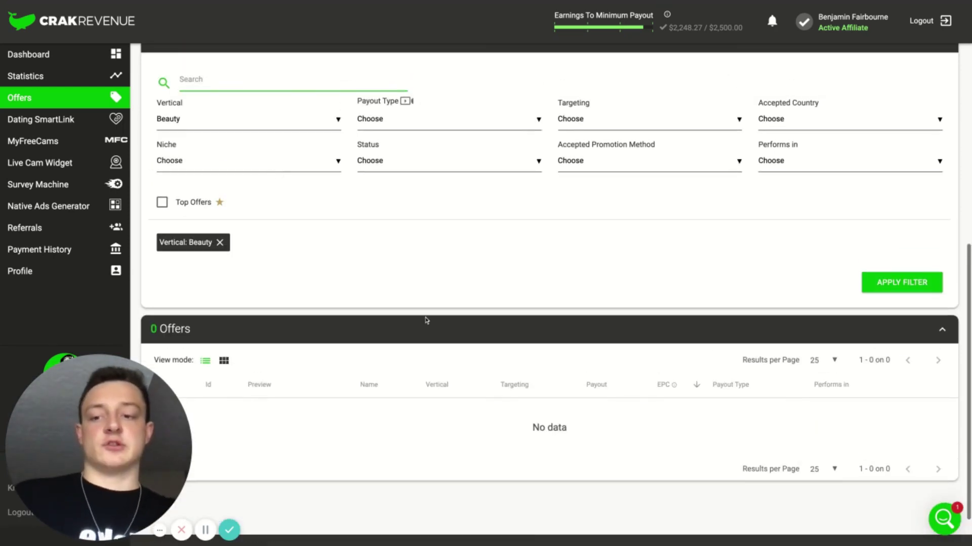
Replace the Beauty vertical with Cam and apply the filter to the offers.
{"action": "scroll", "coordinate": [427, 321], "scroll_direction": "down", "scroll_amount": 1}
{"action": "left_click", "coordinate": [284, 74]}
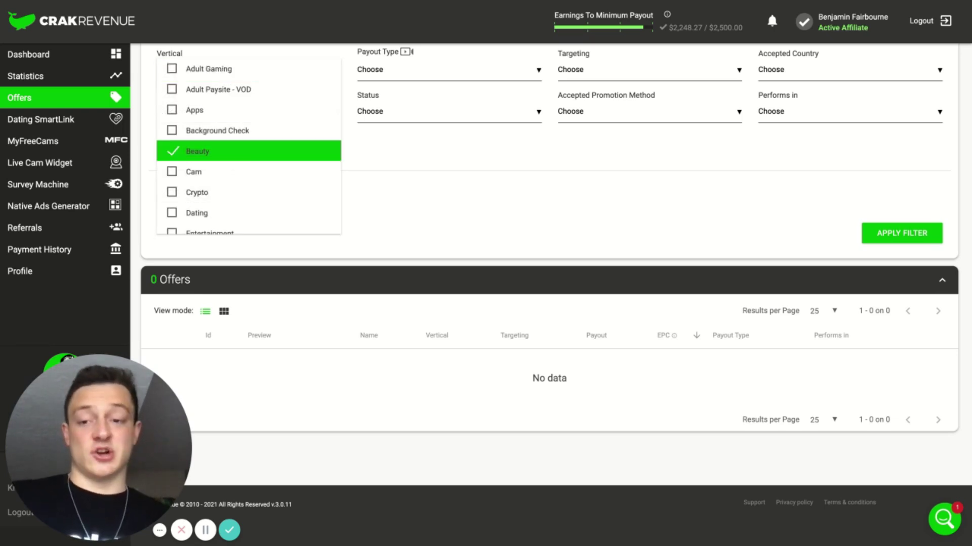
{"action": "left_click", "coordinate": [230, 171]}
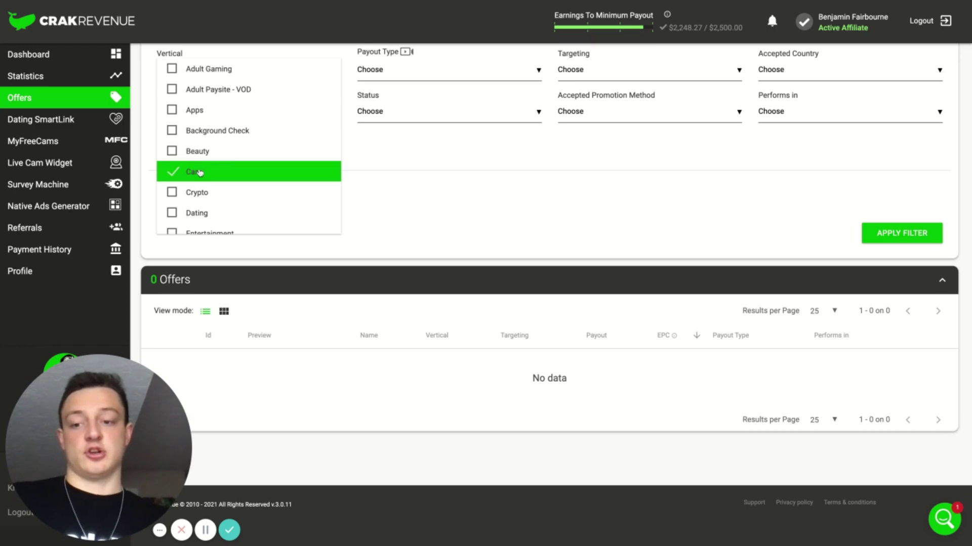
{"action": "left_click", "coordinate": [901, 233]}
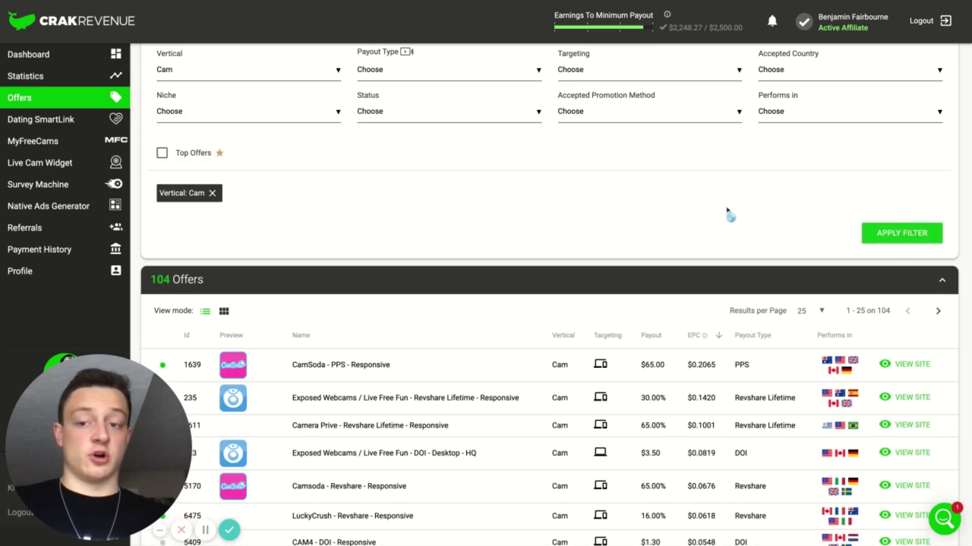
Show 100 results per page in the Cam offers list.
{"action": "scroll", "coordinate": [562, 188], "scroll_direction": "down", "scroll_amount": 15}
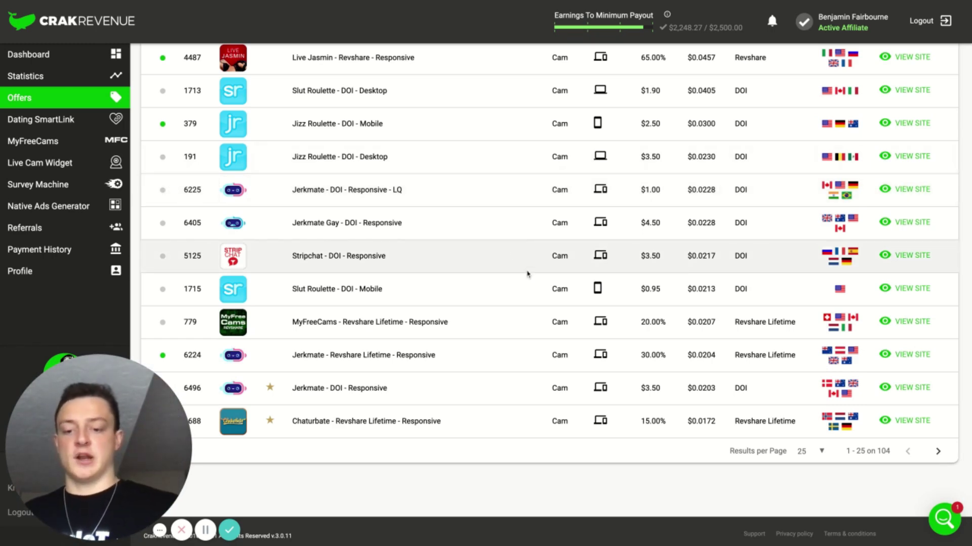
{"action": "scroll", "coordinate": [527, 274], "scroll_direction": "down", "scroll_amount": 1}
{"action": "left_click", "coordinate": [812, 419]}
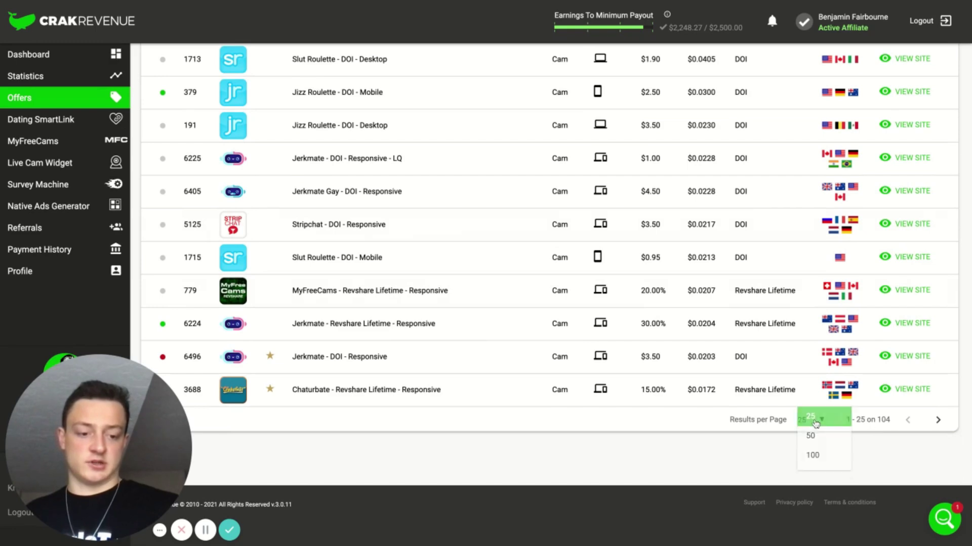
{"action": "left_click", "coordinate": [814, 455]}
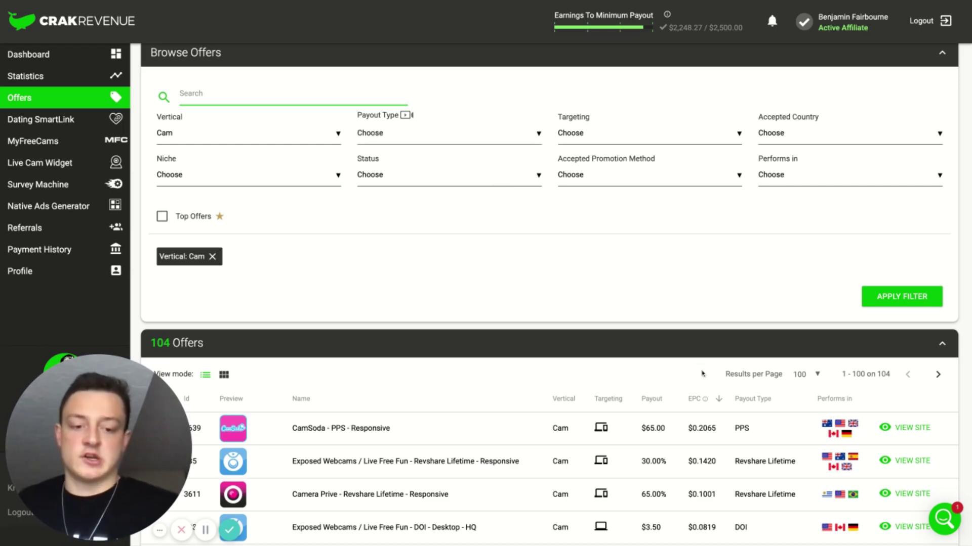
Reverse the EPC sort order of the Cam offers and restore it to highest first.
{"action": "left_click", "coordinate": [695, 395]}
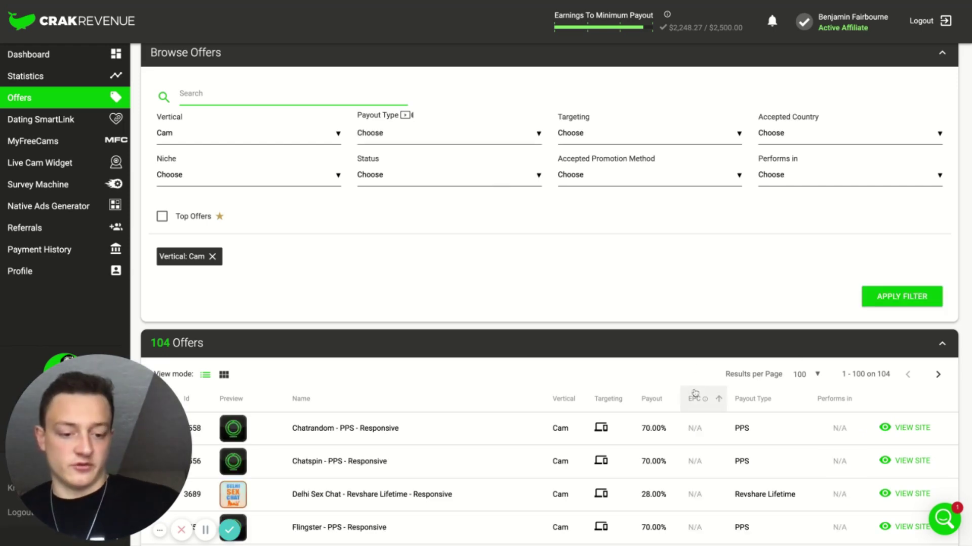
{"action": "left_click", "coordinate": [694, 393]}
{"action": "scroll", "coordinate": [615, 390], "scroll_direction": "down", "scroll_amount": 4}
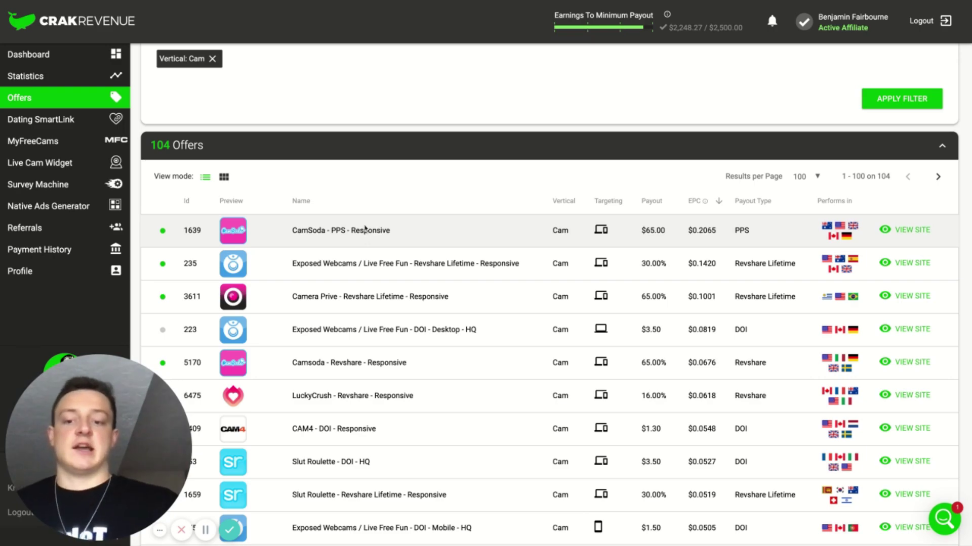
Examine the Cam offers from highest to lowest EPC, comparing their payouts, payout types and best-performing countries.
{"action": "scroll", "coordinate": [366, 238], "scroll_direction": "down", "scroll_amount": 10}
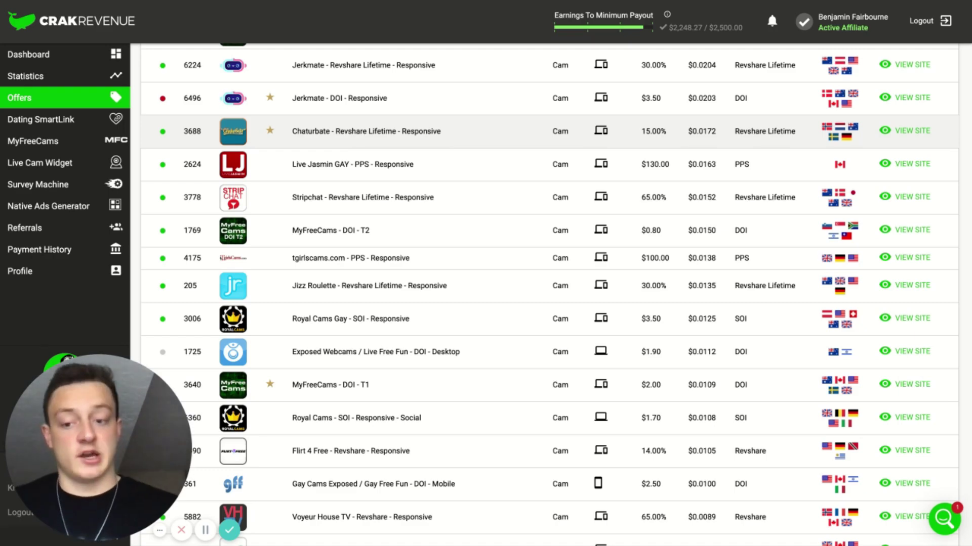
{"action": "scroll", "coordinate": [420, 274], "scroll_direction": "down", "scroll_amount": 6}
{"action": "scroll", "coordinate": [421, 275], "scroll_direction": "down", "scroll_amount": 15}
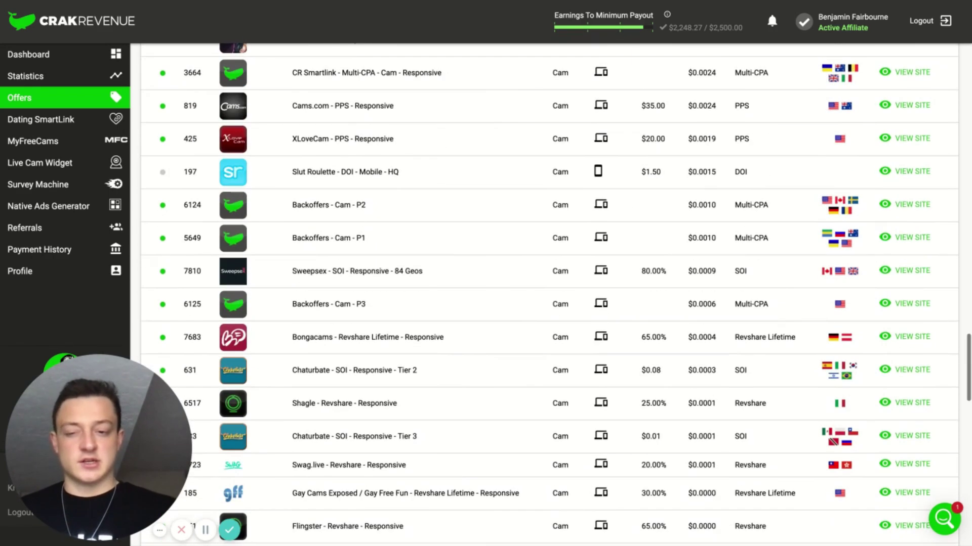
{"action": "scroll", "coordinate": [420, 274], "scroll_direction": "down", "scroll_amount": 5}
{"action": "scroll", "coordinate": [420, 256], "scroll_direction": "down", "scroll_amount": 12}
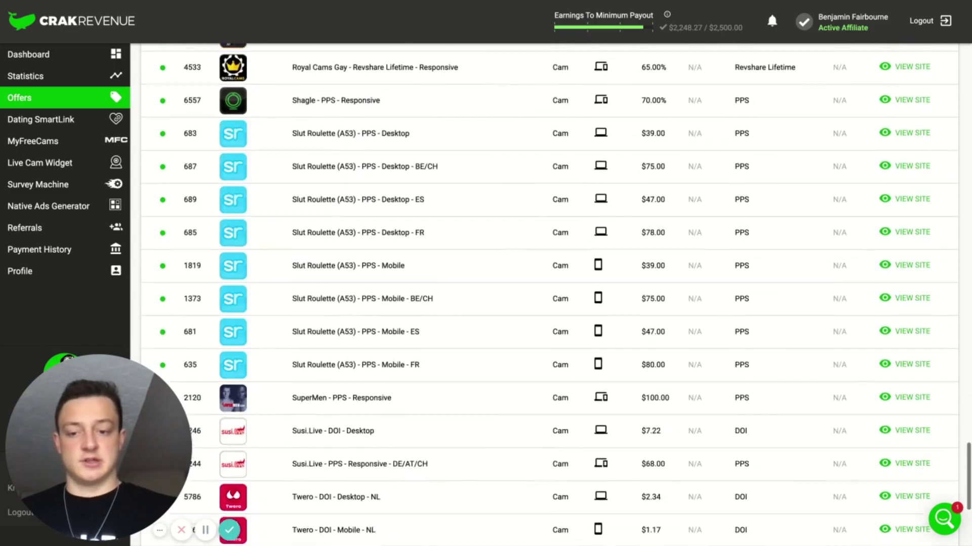
{"action": "scroll", "coordinate": [420, 256], "scroll_direction": "down", "scroll_amount": 5}
{"action": "scroll", "coordinate": [421, 256], "scroll_direction": "up", "scroll_amount": 20}
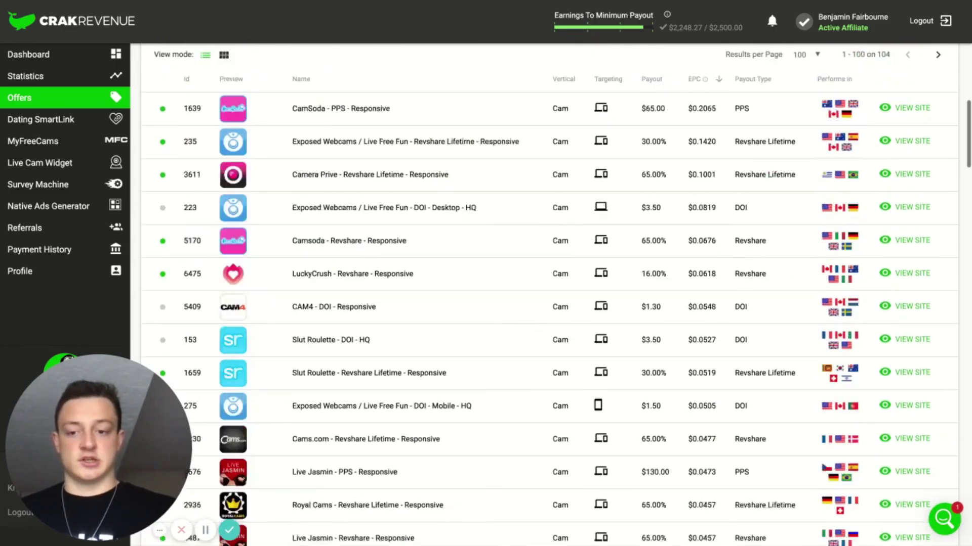
{"action": "scroll", "coordinate": [421, 256], "scroll_direction": "down", "scroll_amount": 15}
{"action": "scroll", "coordinate": [421, 256], "scroll_direction": "up", "scroll_amount": 20}
{"action": "scroll", "coordinate": [421, 256], "scroll_direction": "down", "scroll_amount": 8}
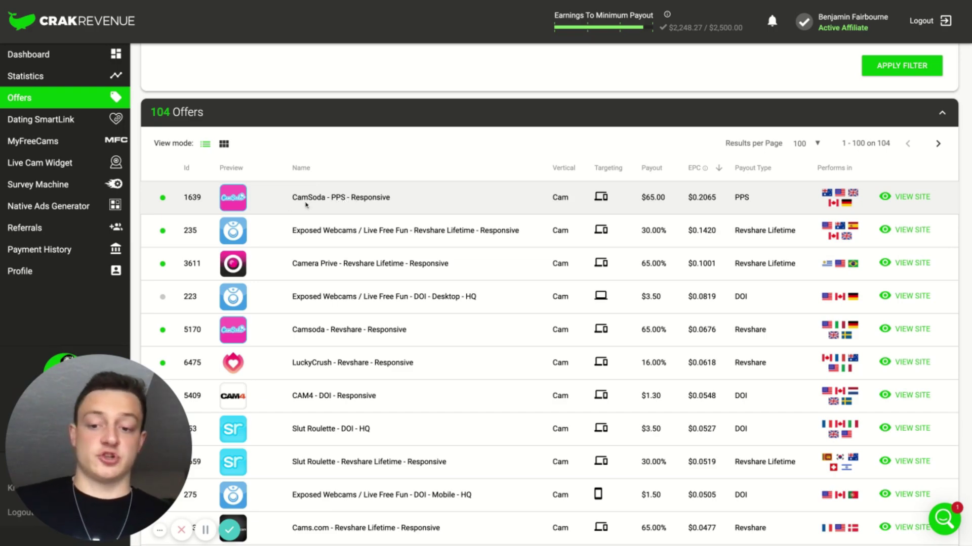
{"action": "scroll", "coordinate": [373, 322], "scroll_direction": "down", "scroll_amount": 6}
Remove the Cam filter and filter the offers by the Dating vertical.
{"action": "scroll", "coordinate": [373, 329], "scroll_direction": "up", "scroll_amount": 10}
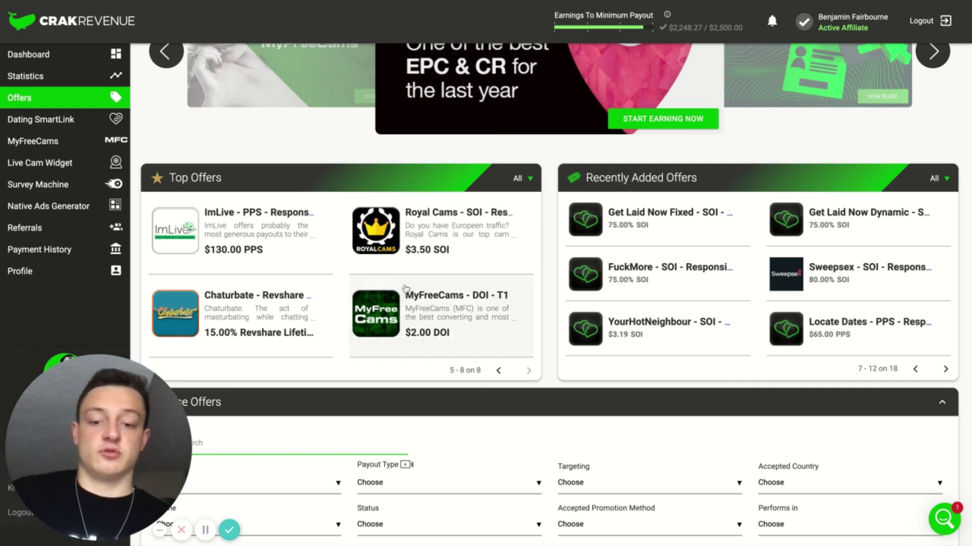
{"action": "scroll", "coordinate": [403, 284], "scroll_direction": "down", "scroll_amount": 5}
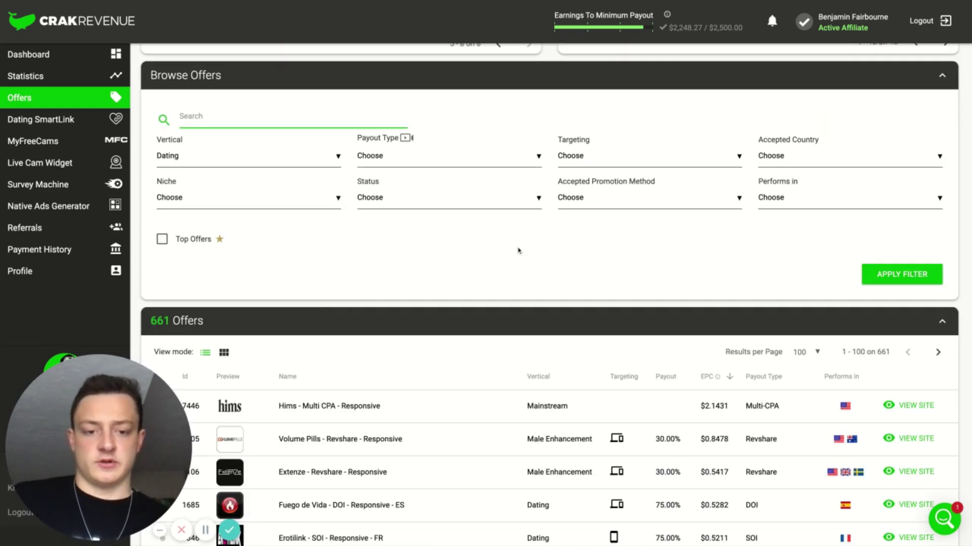
{"action": "left_click", "coordinate": [891, 273]}
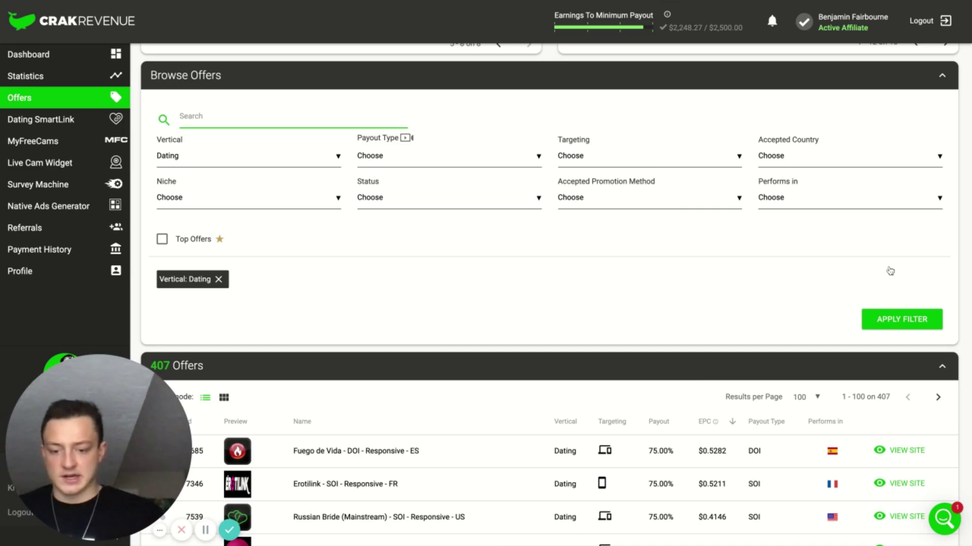
Examine the first 100 Dating offers, comparing their names, payouts, EPC, payout types and best-performing countries.
{"action": "scroll", "coordinate": [678, 301], "scroll_direction": "down", "scroll_amount": 3}
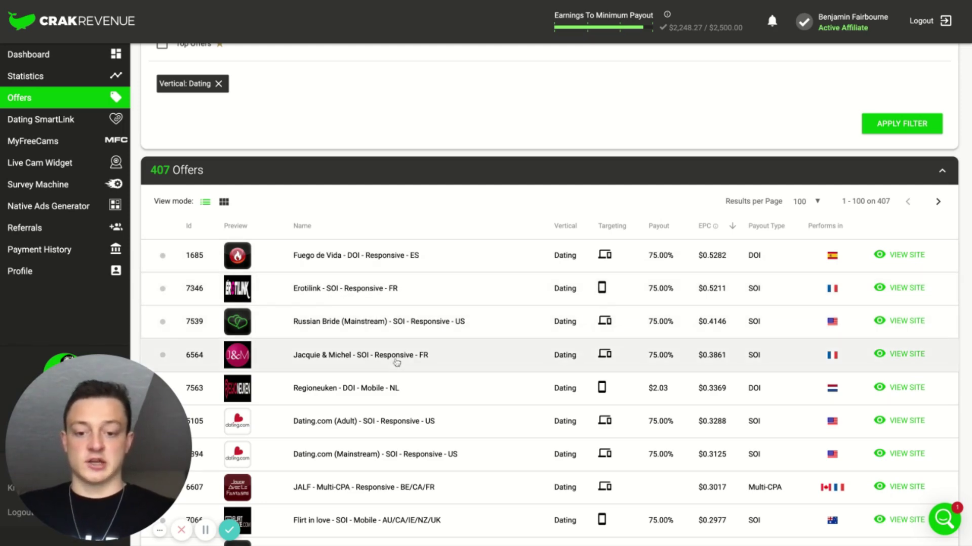
{"action": "scroll", "coordinate": [396, 362], "scroll_direction": "down", "scroll_amount": 4}
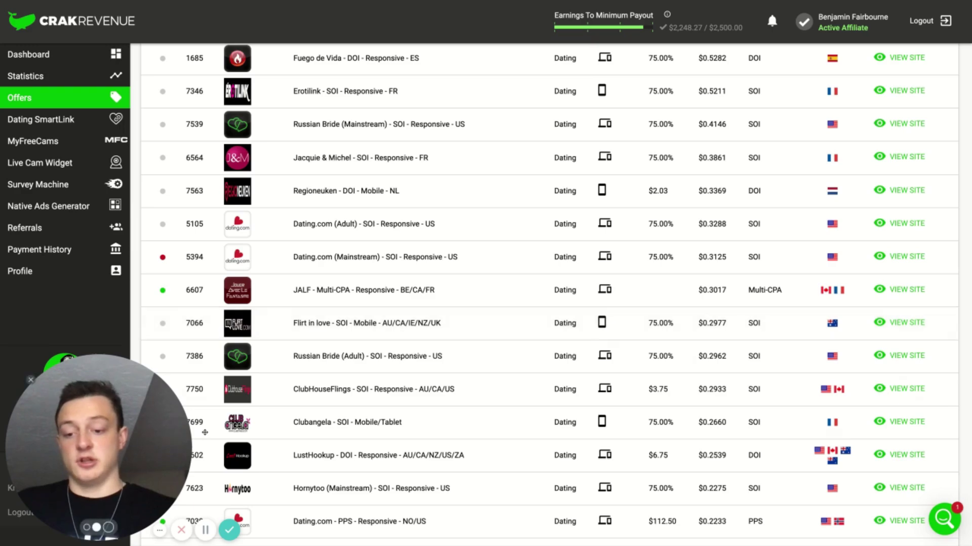
{"action": "scroll", "coordinate": [402, 336], "scroll_direction": "down", "scroll_amount": 15}
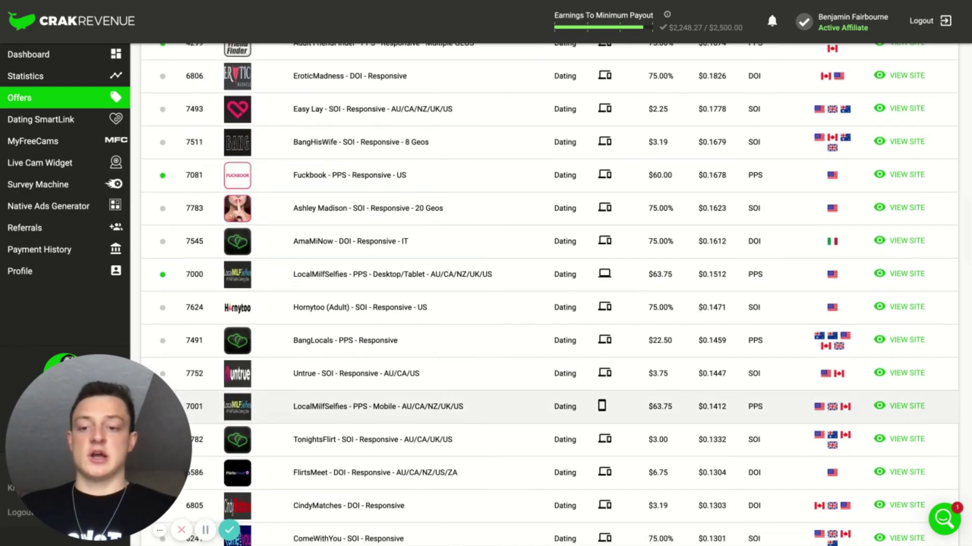
{"action": "scroll", "coordinate": [398, 299], "scroll_direction": "down", "scroll_amount": 7}
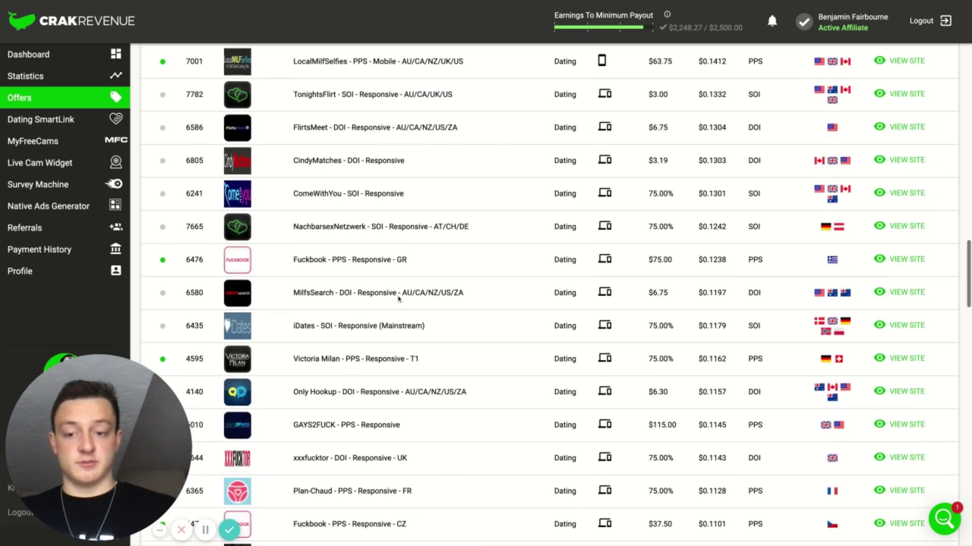
{"action": "scroll", "coordinate": [399, 300], "scroll_direction": "up", "scroll_amount": 15}
{"action": "scroll", "coordinate": [399, 296], "scroll_direction": "up", "scroll_amount": 5}
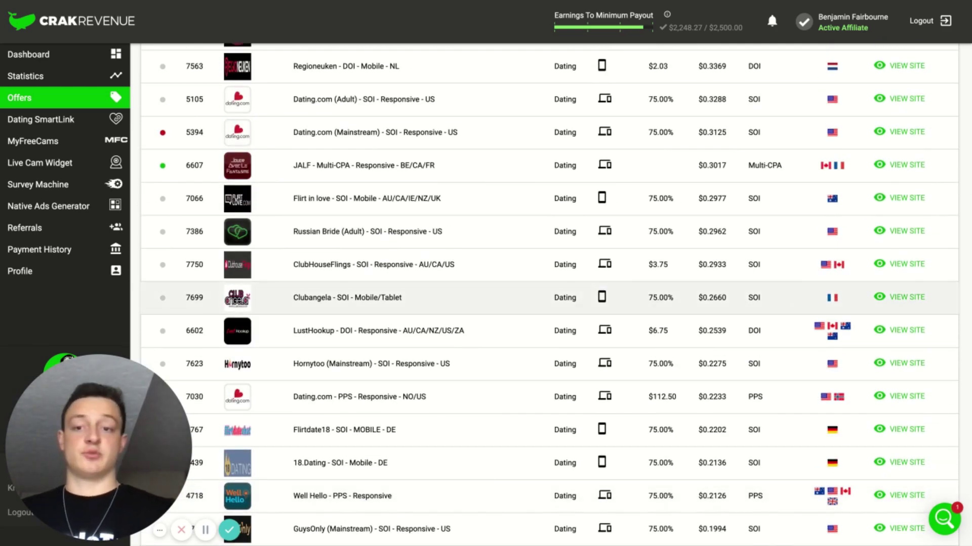
{"action": "scroll", "coordinate": [400, 296], "scroll_direction": "up", "scroll_amount": 6}
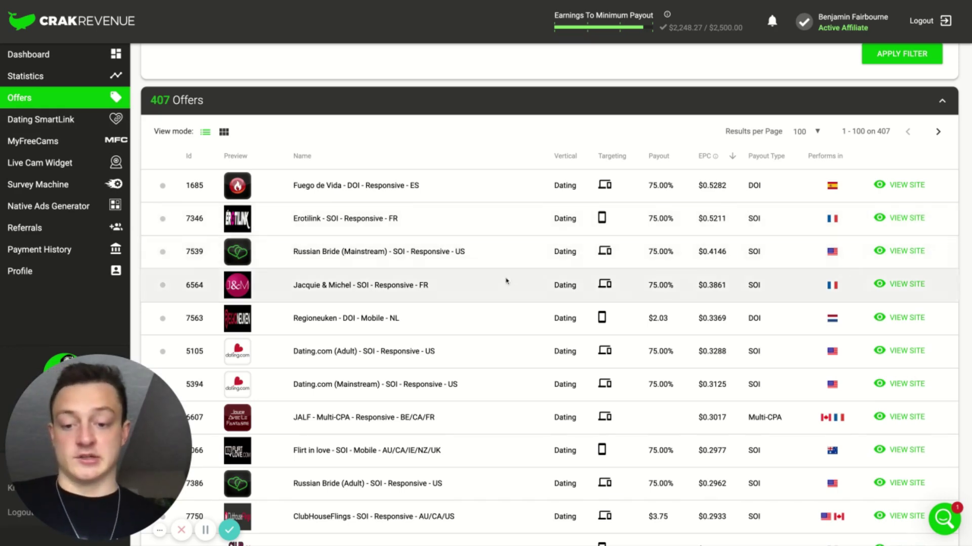
{"action": "scroll", "coordinate": [506, 281], "scroll_direction": "down", "scroll_amount": 12}
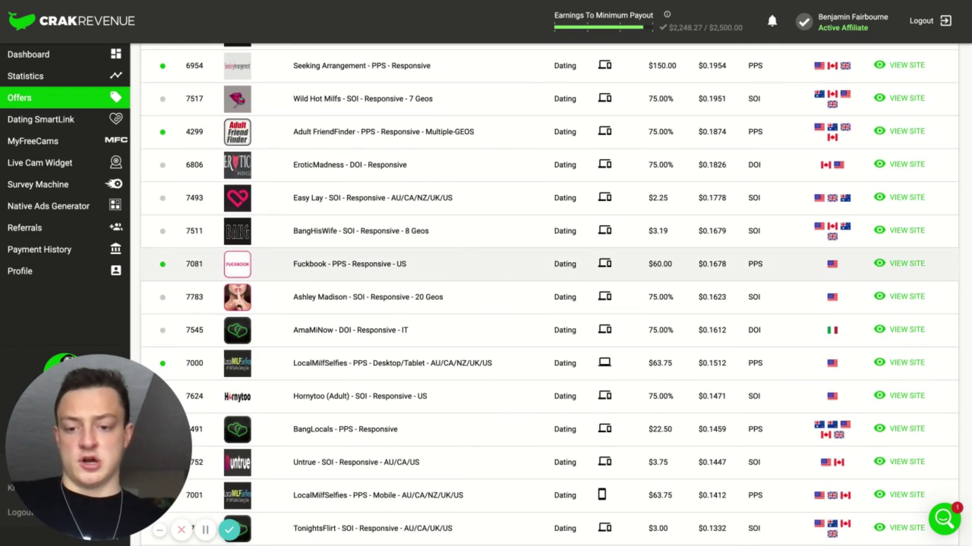
{"action": "scroll", "coordinate": [367, 255], "scroll_direction": "down", "scroll_amount": 3}
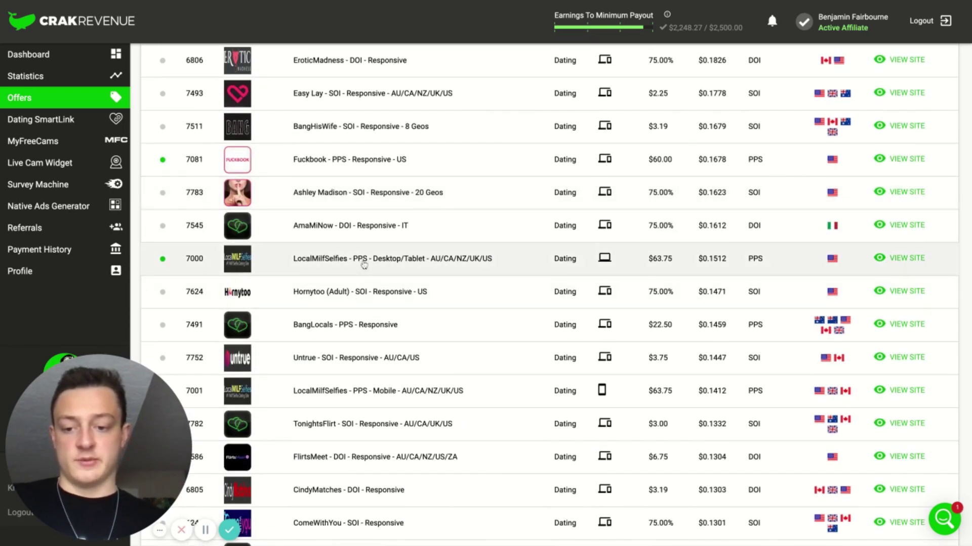
{"action": "scroll", "coordinate": [364, 265], "scroll_direction": "down", "scroll_amount": 5}
{"action": "scroll", "coordinate": [360, 253], "scroll_direction": "down", "scroll_amount": 3}
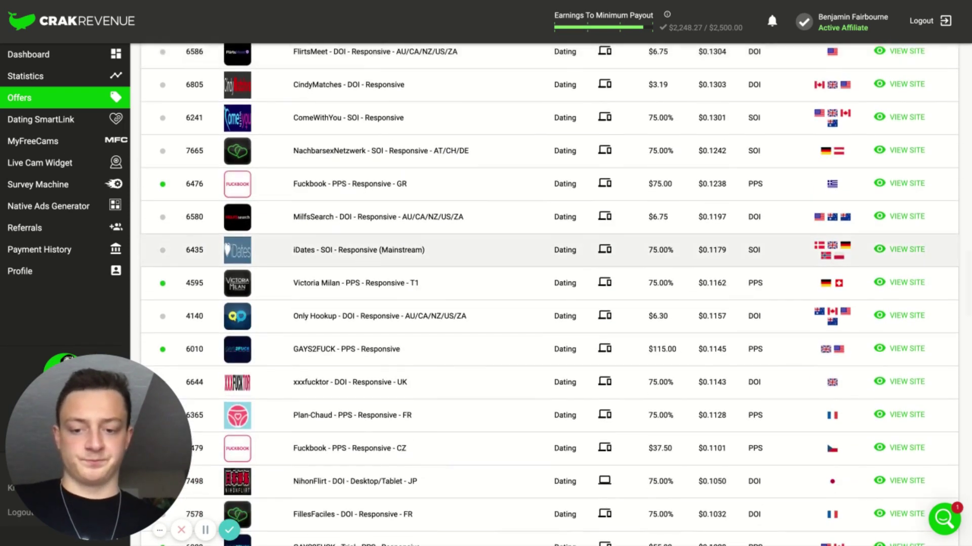
{"action": "scroll", "coordinate": [368, 255], "scroll_direction": "down", "scroll_amount": 3}
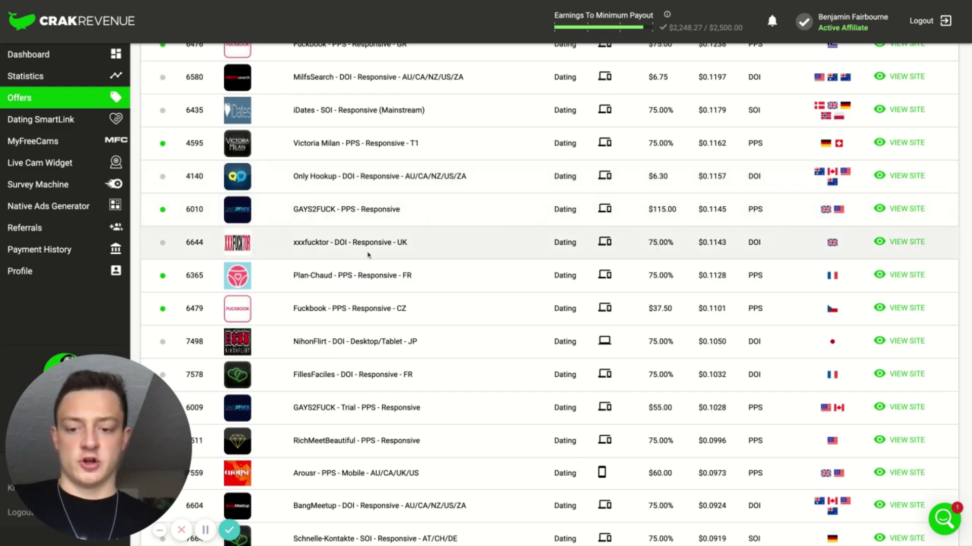
{"action": "scroll", "coordinate": [368, 255], "scroll_direction": "down", "scroll_amount": 5}
{"action": "scroll", "coordinate": [368, 255], "scroll_direction": "down", "scroll_amount": 5}
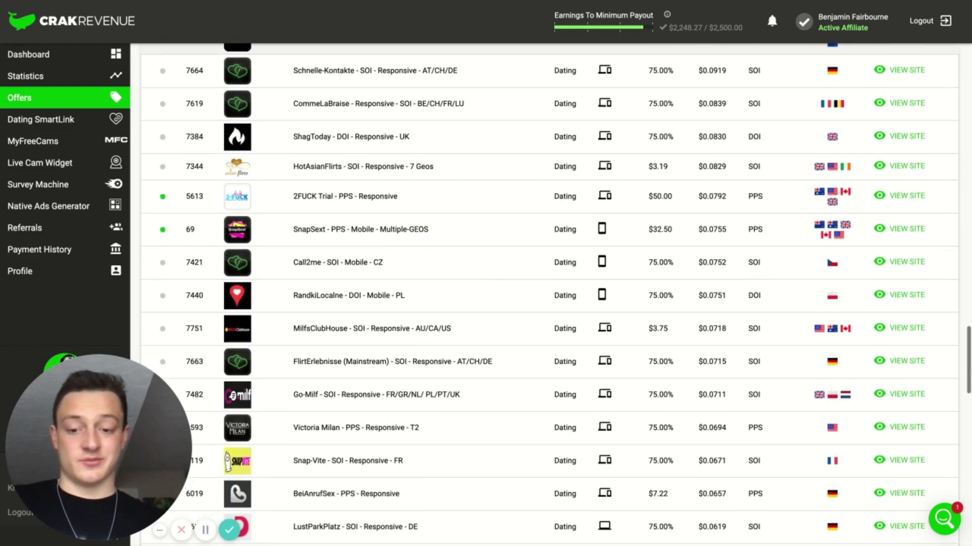
{"action": "scroll", "coordinate": [336, 228], "scroll_direction": "down", "scroll_amount": 10}
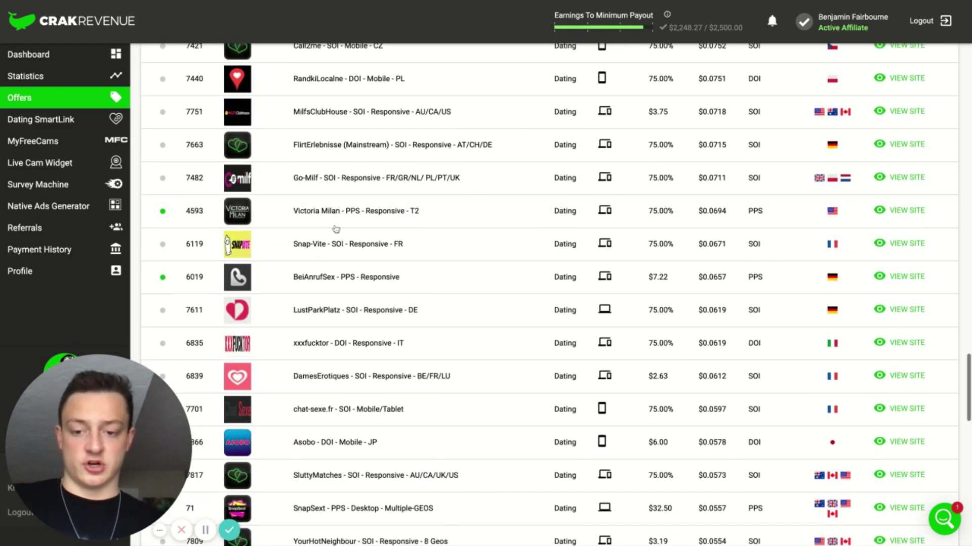
{"action": "scroll", "coordinate": [336, 229], "scroll_direction": "up", "scroll_amount": 5}
{"action": "scroll", "coordinate": [336, 228], "scroll_direction": "down", "scroll_amount": 14}
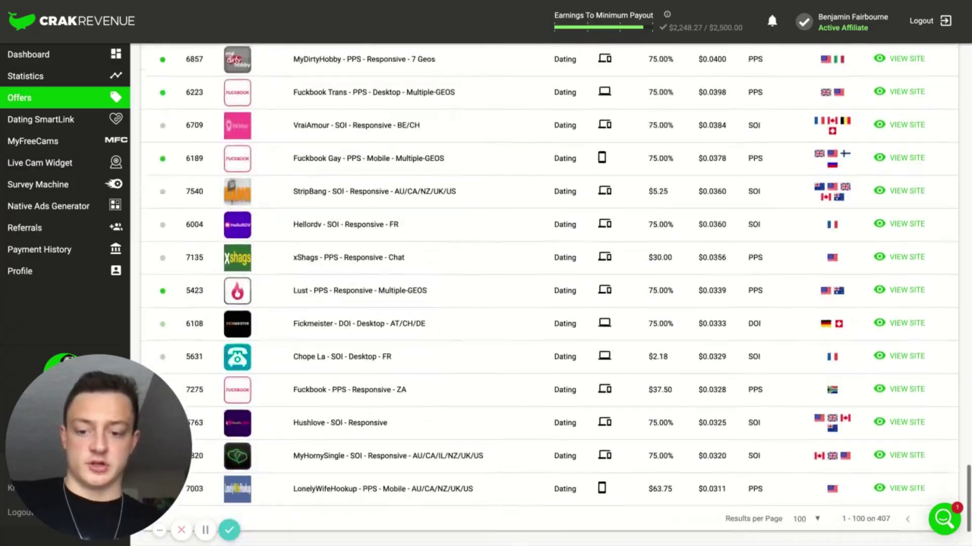
Remove the Dating filter, filter the offers by the Entertainment vertical and review the matching list.
{"action": "scroll", "coordinate": [336, 229], "scroll_direction": "up", "scroll_amount": 20}
{"action": "scroll", "coordinate": [241, 241], "scroll_direction": "up", "scroll_amount": 15}
{"action": "scroll", "coordinate": [241, 241], "scroll_direction": "down", "scroll_amount": 8}
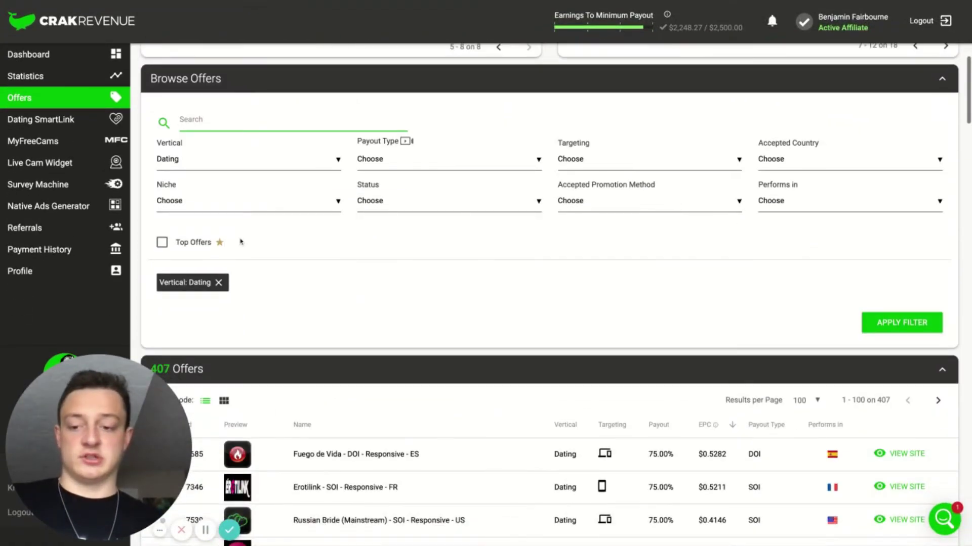
{"action": "left_click", "coordinate": [219, 282]}
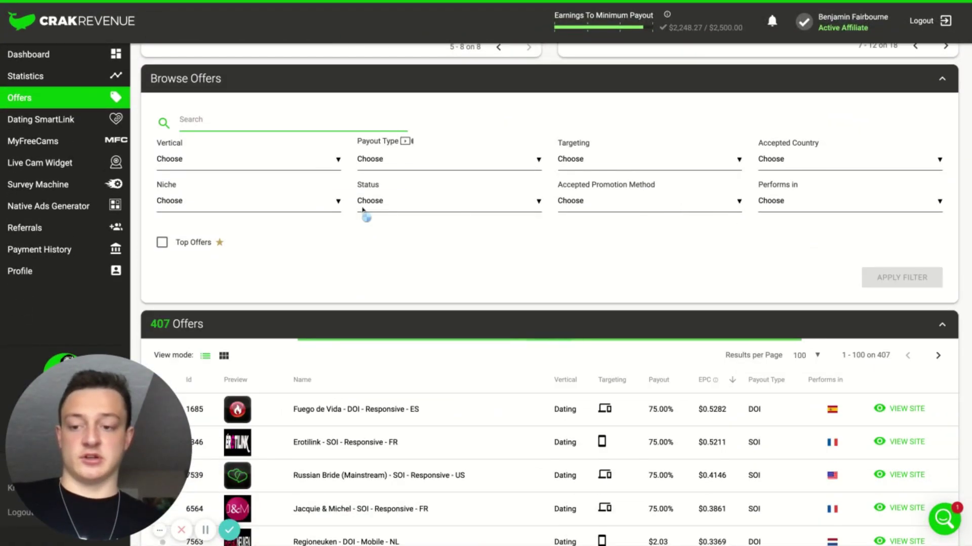
{"action": "left_click", "coordinate": [271, 159]}
{"action": "scroll", "coordinate": [251, 233], "scroll_direction": "down", "scroll_amount": 2}
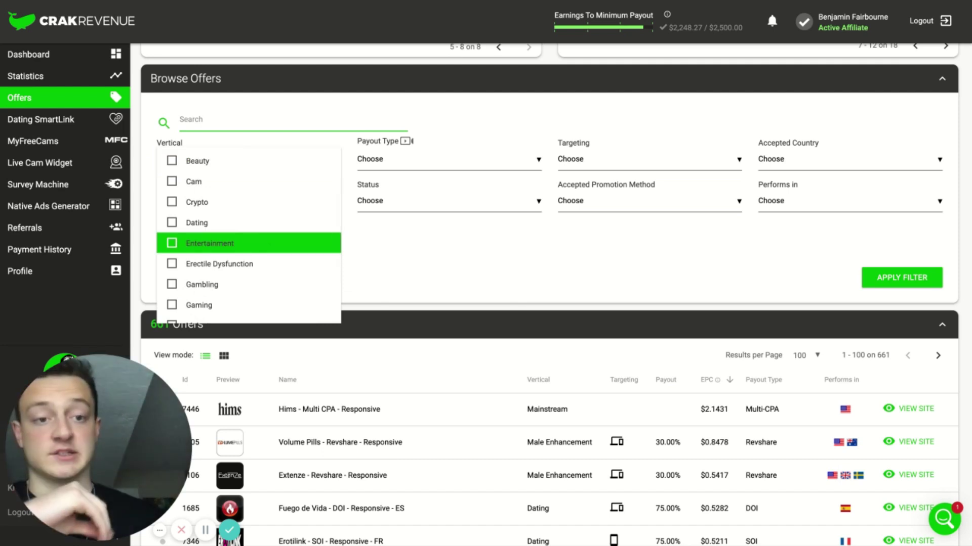
{"action": "left_click", "coordinate": [224, 245]}
{"action": "left_click", "coordinate": [433, 249]}
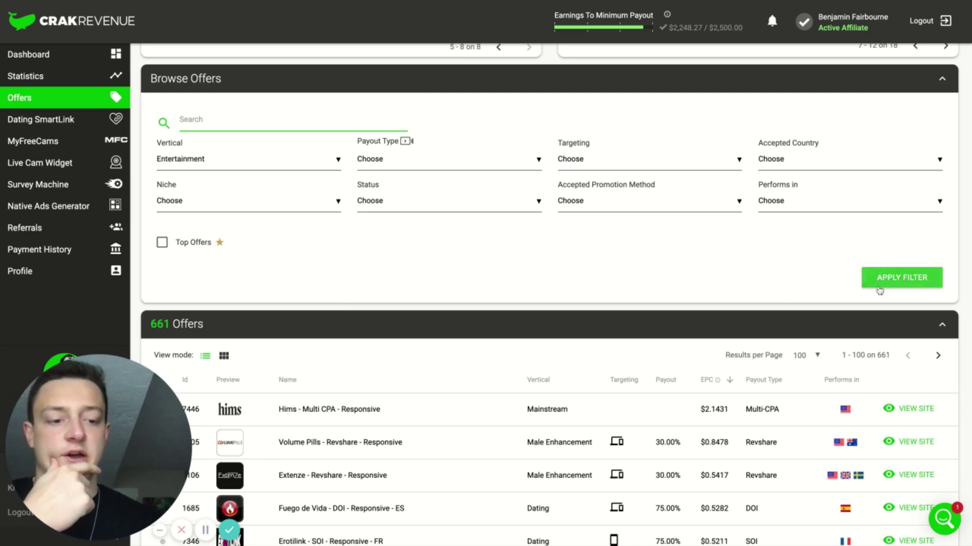
{"action": "left_click", "coordinate": [896, 276]}
{"action": "scroll", "coordinate": [587, 297], "scroll_direction": "down", "scroll_amount": 2}
{"action": "scroll", "coordinate": [587, 298], "scroll_direction": "up", "scroll_amount": 1}
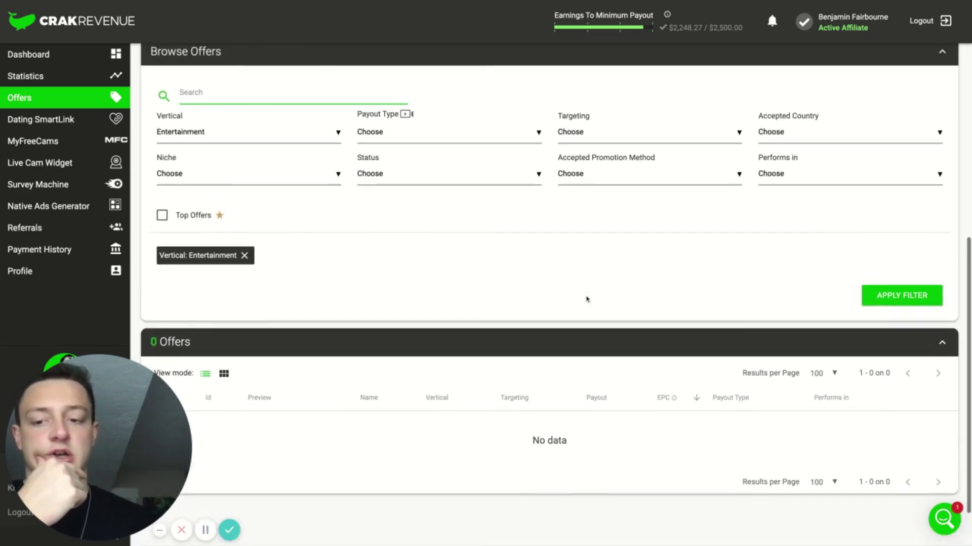
Remove the Entertainment filter, filter the offers by the Erectile Dysfunction vertical and review the matching list.
{"action": "left_click", "coordinate": [247, 257]}
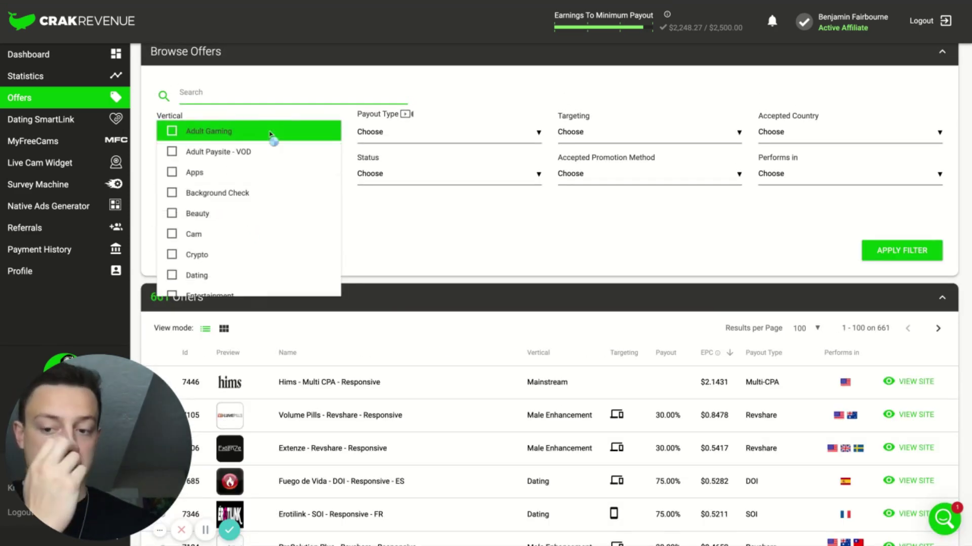
{"action": "scroll", "coordinate": [263, 162], "scroll_direction": "down", "scroll_amount": 2}
{"action": "left_click", "coordinate": [241, 224]}
{"action": "left_click", "coordinate": [495, 237]}
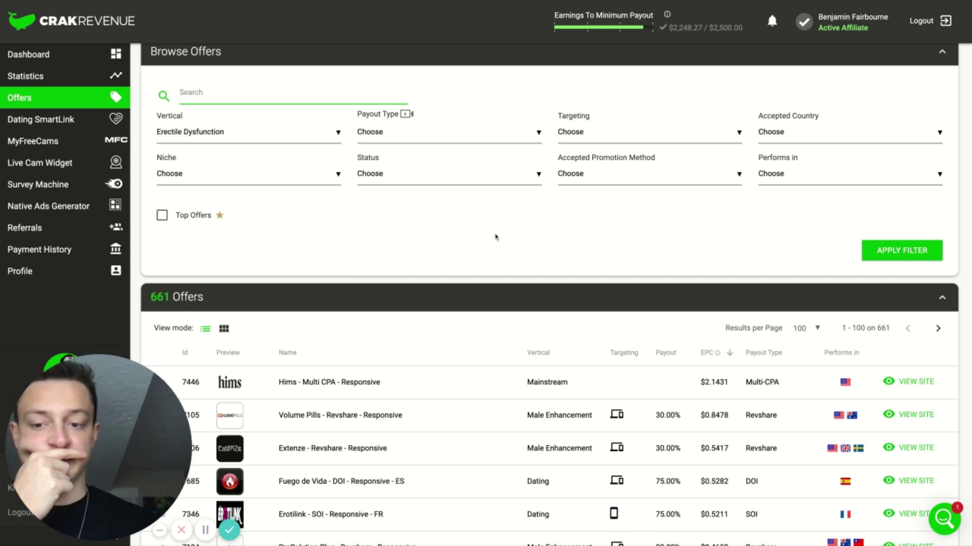
{"action": "left_click", "coordinate": [894, 258]}
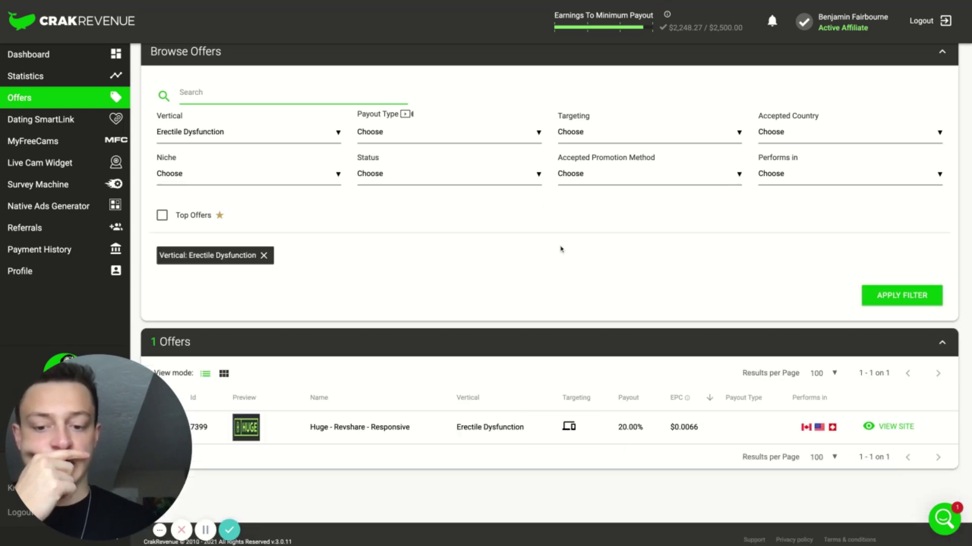
{"action": "scroll", "coordinate": [445, 424], "scroll_direction": "down", "scroll_amount": 1}
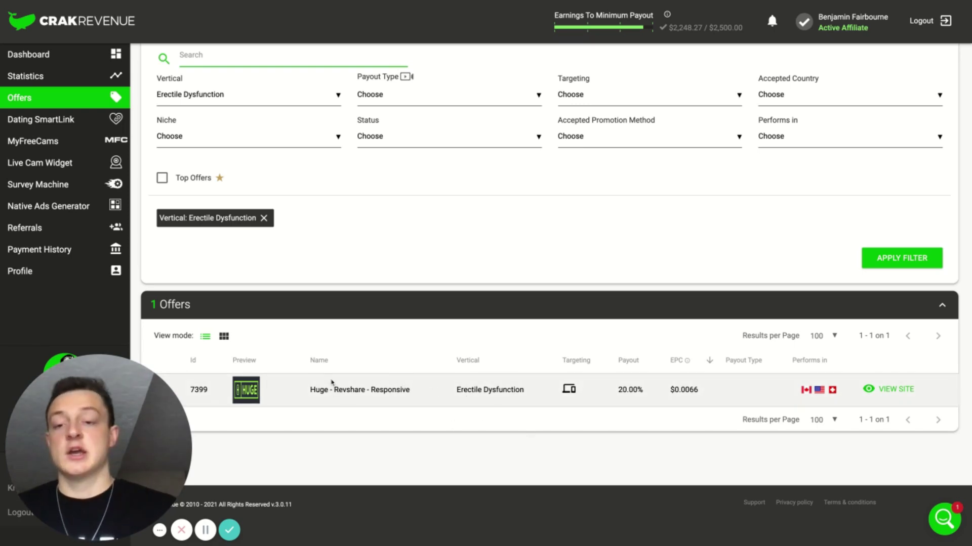
Remove the Erectile Dysfunction filter and filter the offers by the Gambling vertical.
{"action": "left_click", "coordinate": [264, 218]}
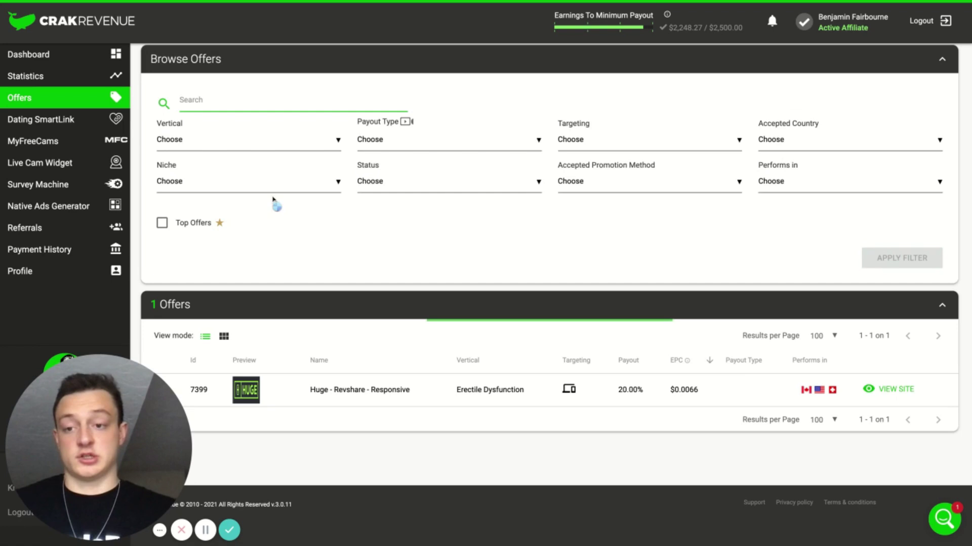
{"action": "left_click", "coordinate": [308, 144]}
{"action": "scroll", "coordinate": [285, 242], "scroll_direction": "down", "scroll_amount": 1}
{"action": "scroll", "coordinate": [286, 241], "scroll_direction": "up", "scroll_amount": 1}
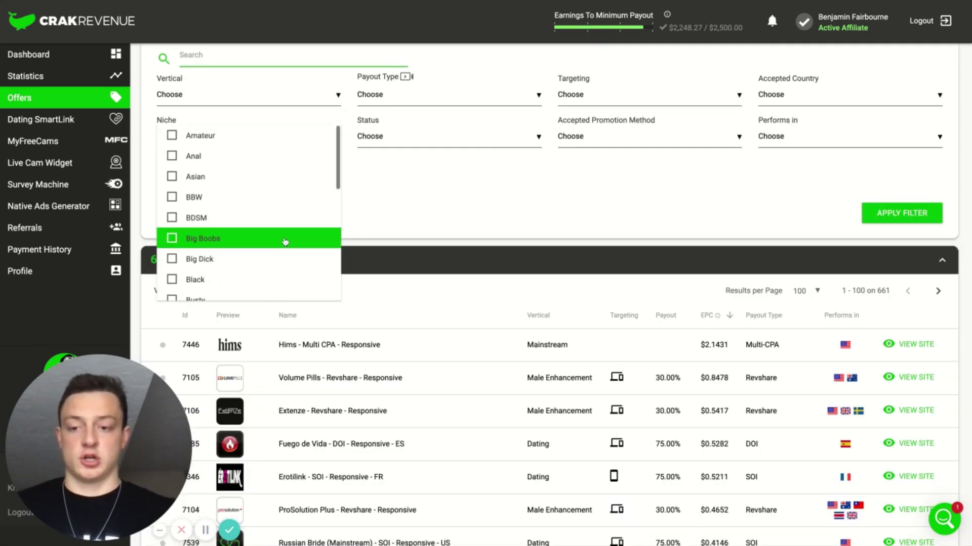
{"action": "left_click", "coordinate": [273, 89]}
{"action": "left_click", "coordinate": [274, 93]}
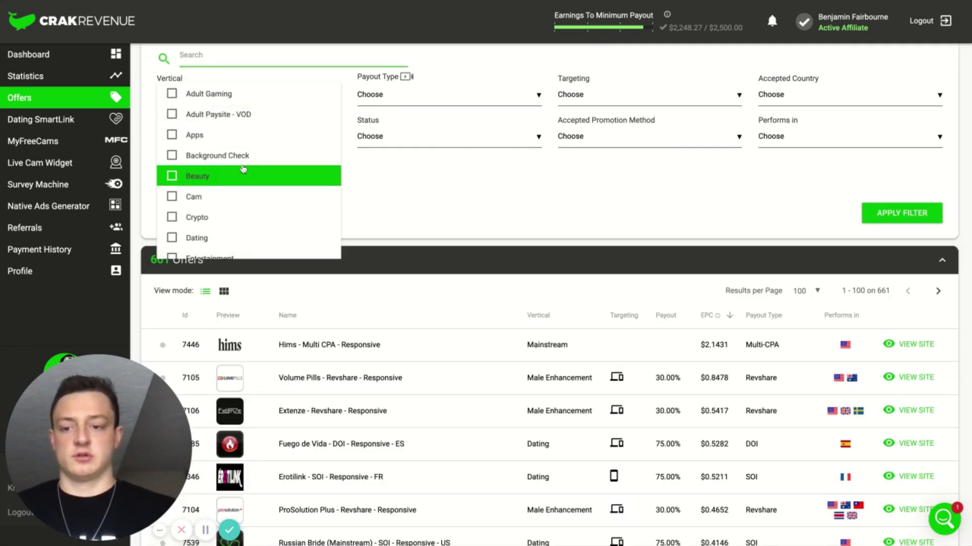
{"action": "scroll", "coordinate": [243, 169], "scroll_direction": "down", "scroll_amount": 2}
{"action": "left_click", "coordinate": [202, 211]}
{"action": "left_click", "coordinate": [796, 217]}
{"action": "left_click", "coordinate": [891, 221]}
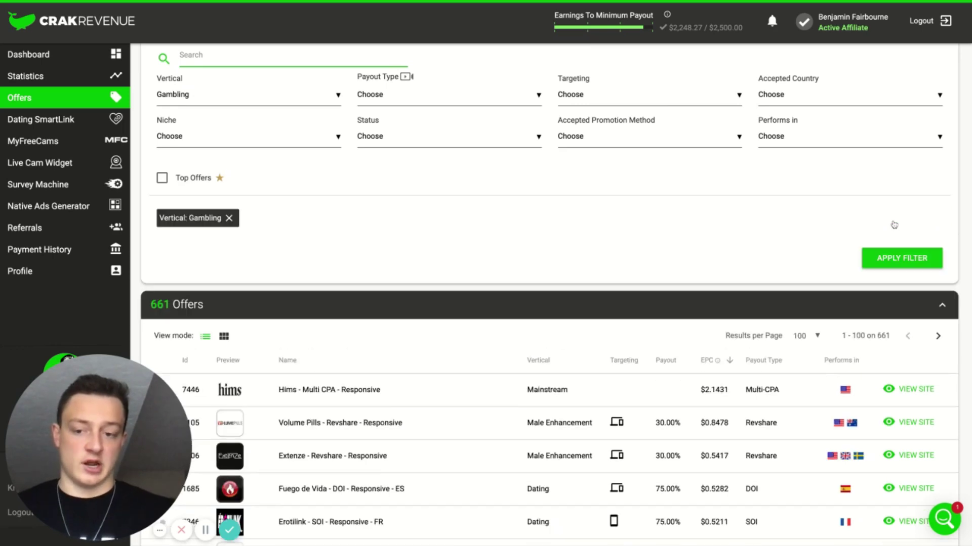
Remove the Gambling filter and filter the offers by the Male Enhancement vertical.
{"action": "left_click", "coordinate": [229, 219]}
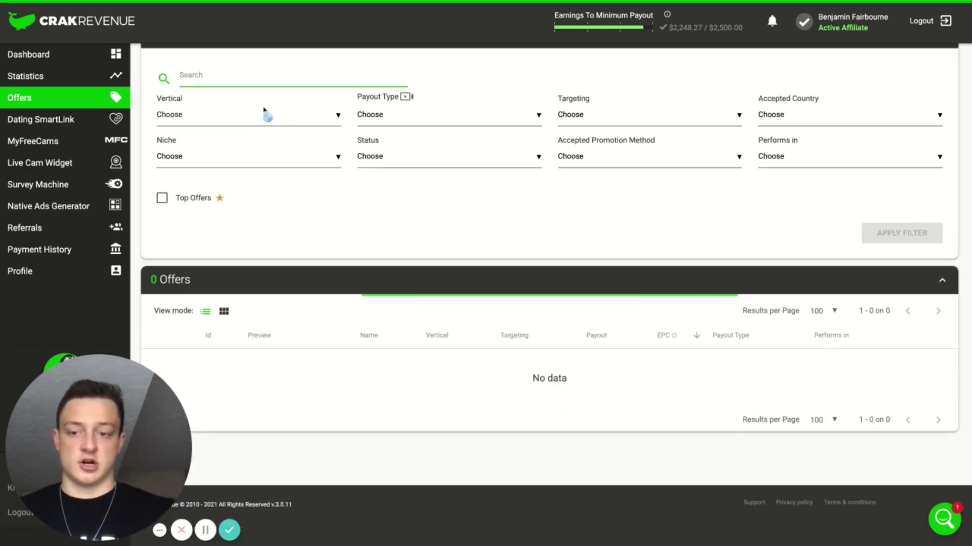
{"action": "left_click", "coordinate": [263, 117]}
{"action": "scroll", "coordinate": [261, 304], "scroll_direction": "down", "scroll_amount": 3}
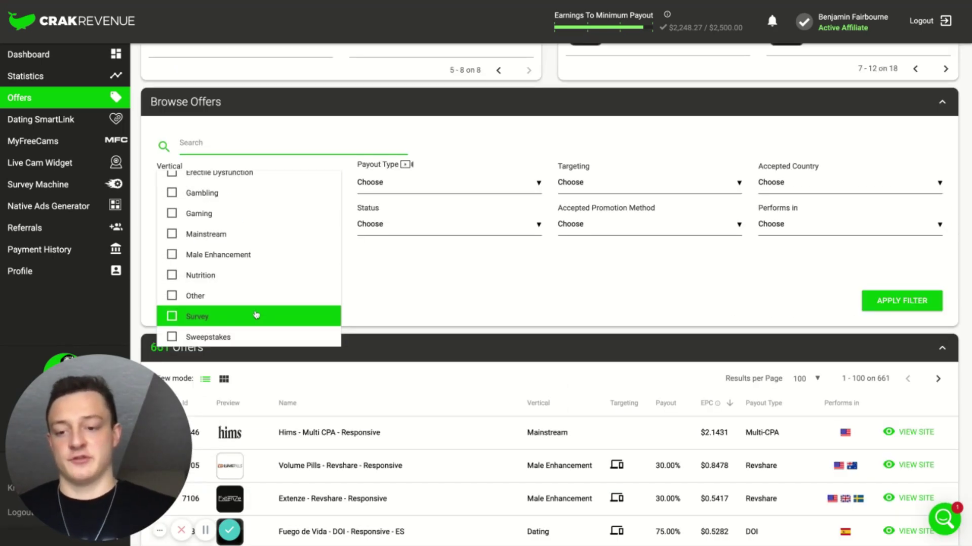
{"action": "left_click", "coordinate": [258, 254]}
{"action": "left_click", "coordinate": [545, 269]}
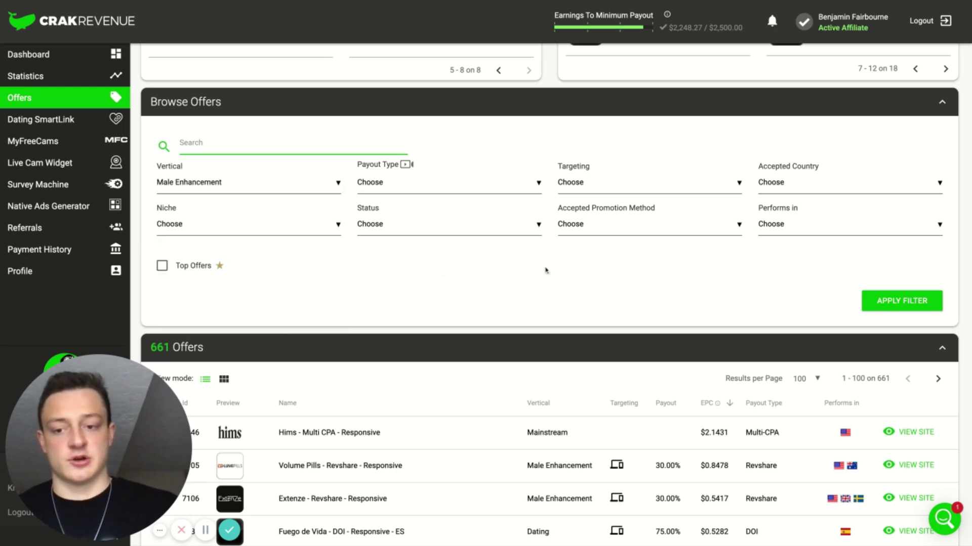
{"action": "left_click", "coordinate": [900, 300]}
Examine the Male Enhancement offers, comparing their payouts, EPC, payout types and best-performing countries.
{"action": "scroll", "coordinate": [621, 313], "scroll_direction": "down", "scroll_amount": 5}
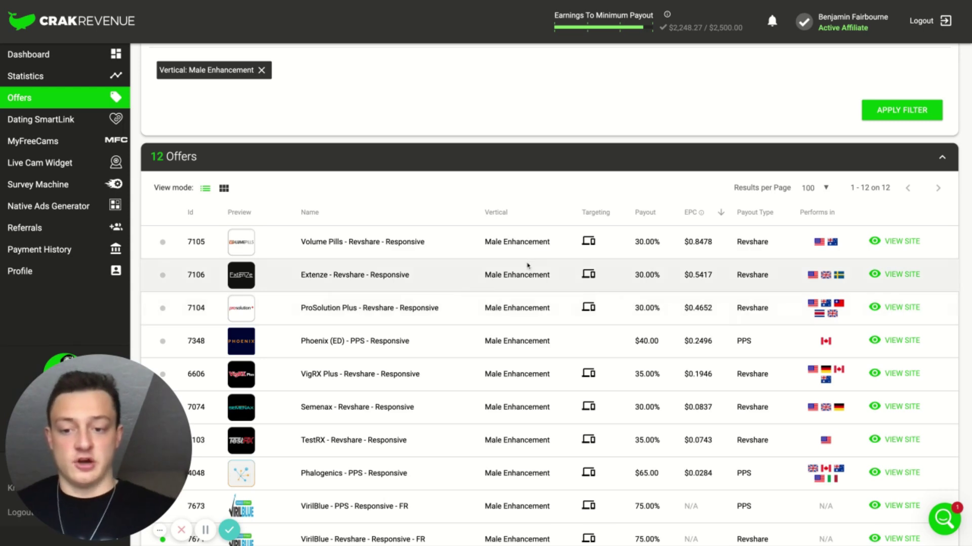
{"action": "scroll", "coordinate": [527, 265], "scroll_direction": "down", "scroll_amount": 5}
{"action": "scroll", "coordinate": [527, 304], "scroll_direction": "up", "scroll_amount": 4}
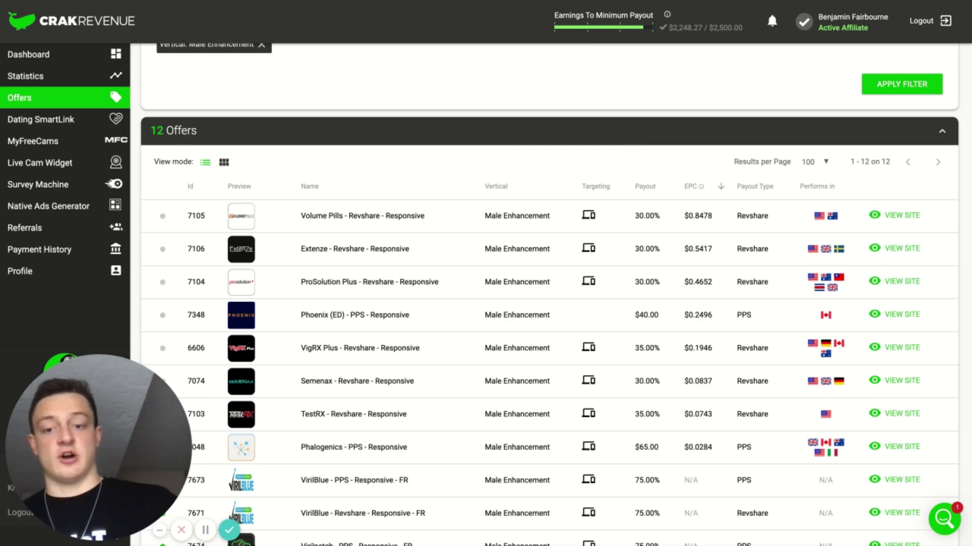
{"action": "scroll", "coordinate": [697, 310], "scroll_direction": "down", "scroll_amount": 3}
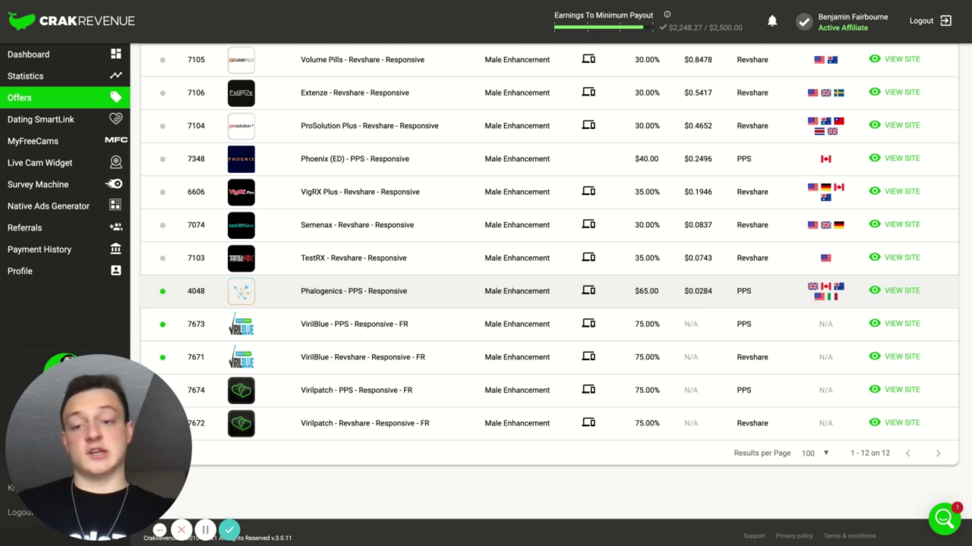
{"action": "scroll", "coordinate": [655, 303], "scroll_direction": "up", "scroll_amount": 2}
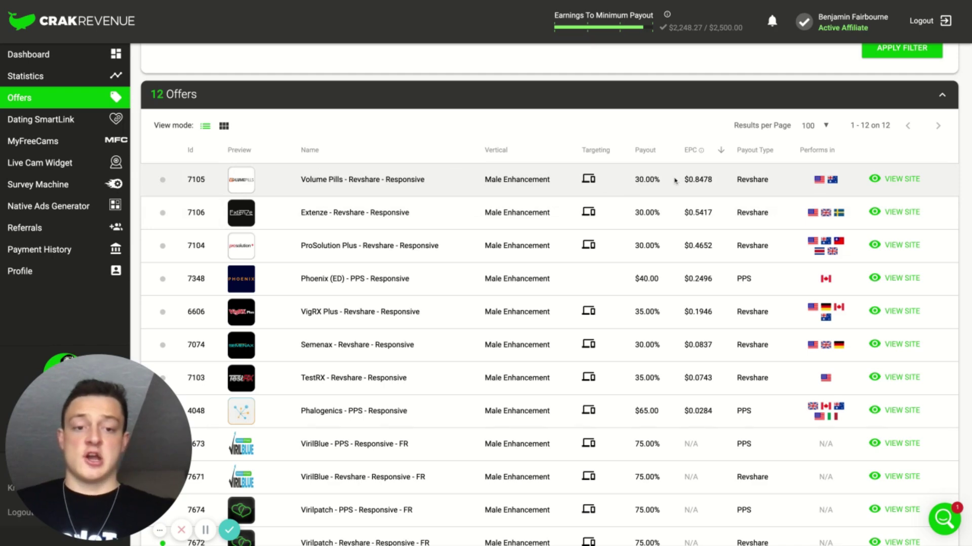
{"action": "scroll", "coordinate": [675, 181], "scroll_direction": "down", "scroll_amount": 3}
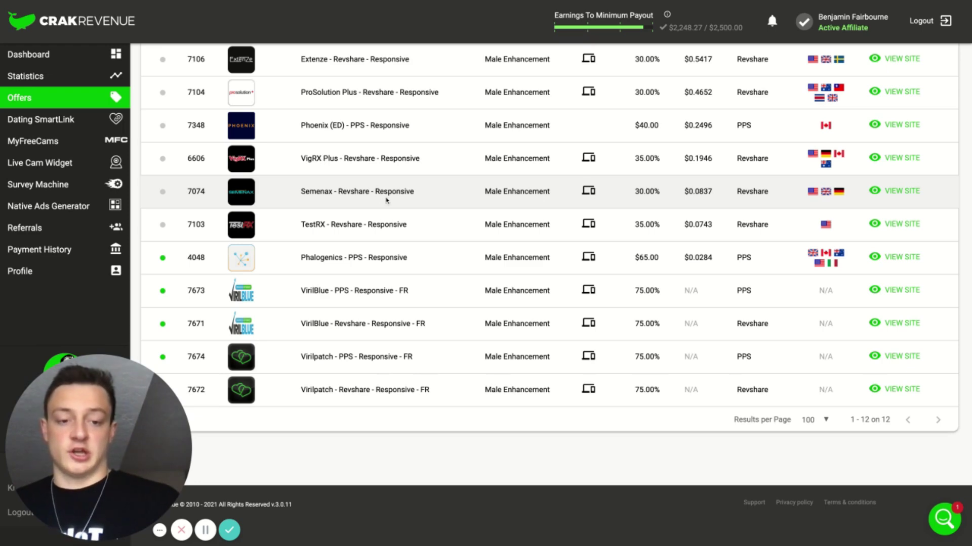
{"action": "scroll", "coordinate": [370, 191], "scroll_direction": "up", "scroll_amount": 2}
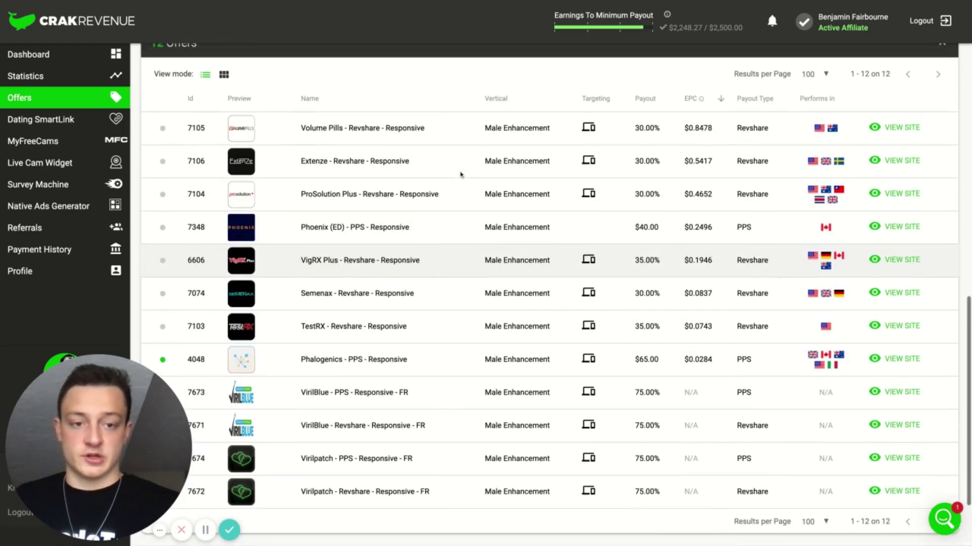
Go back to the first page of the Top Offers and remove the Male Enhancement filter from the offers list.
{"action": "scroll", "coordinate": [550, 293], "scroll_direction": "up", "scroll_amount": 10}
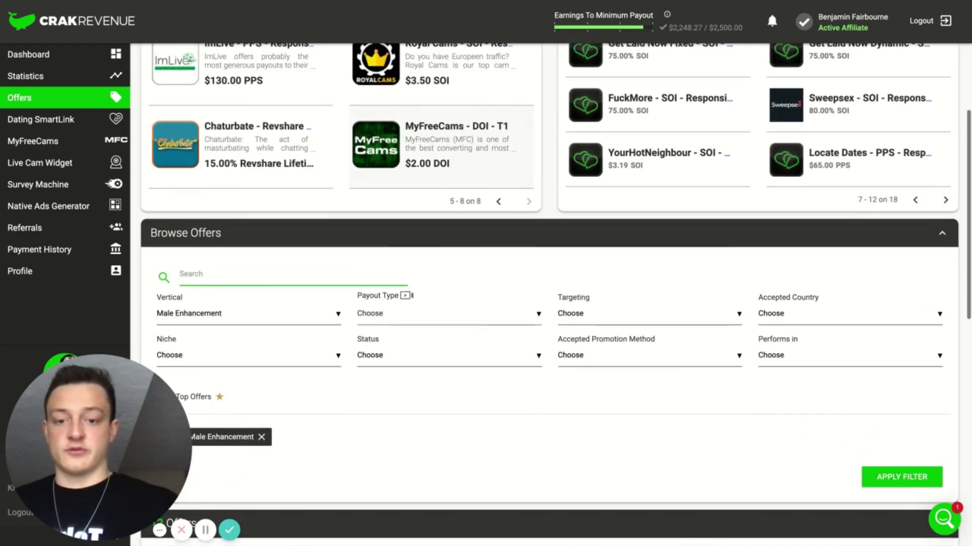
{"action": "left_click", "coordinate": [498, 201]}
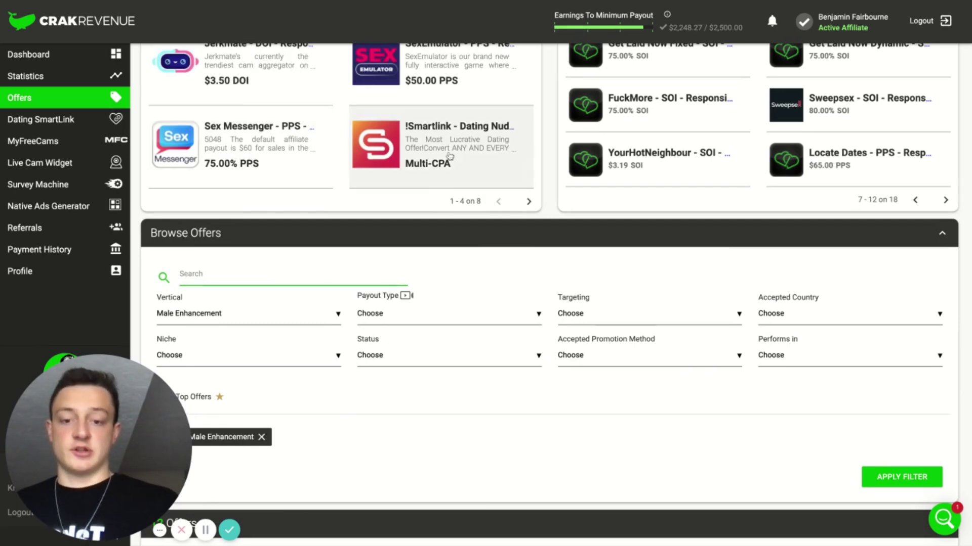
{"action": "scroll", "coordinate": [306, 324], "scroll_direction": "down", "scroll_amount": 2}
{"action": "left_click", "coordinate": [262, 335]}
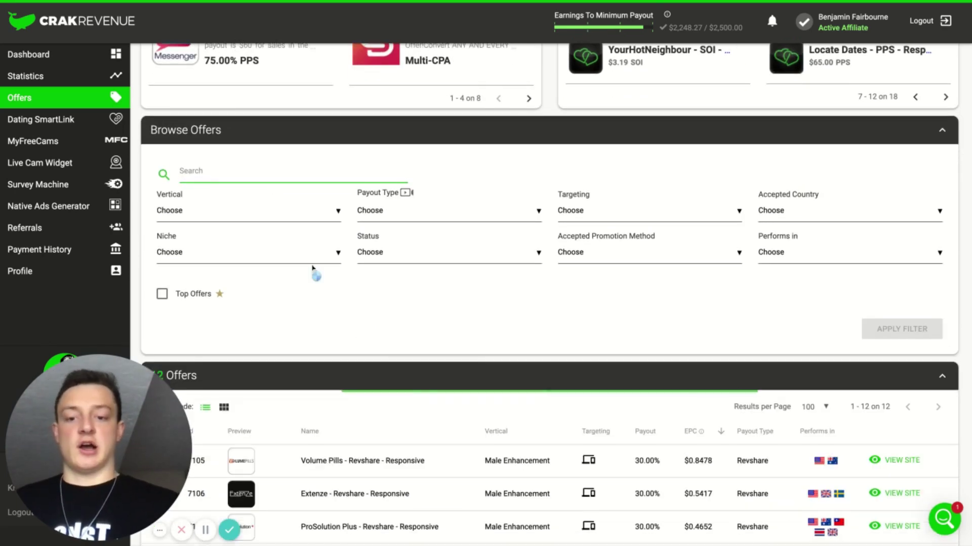
Look over the unfiltered offers list, then the featured Top Offers and Recently Added Offers.
{"action": "left_click", "coordinate": [308, 212]}
{"action": "scroll", "coordinate": [273, 283], "scroll_direction": "down", "scroll_amount": 2}
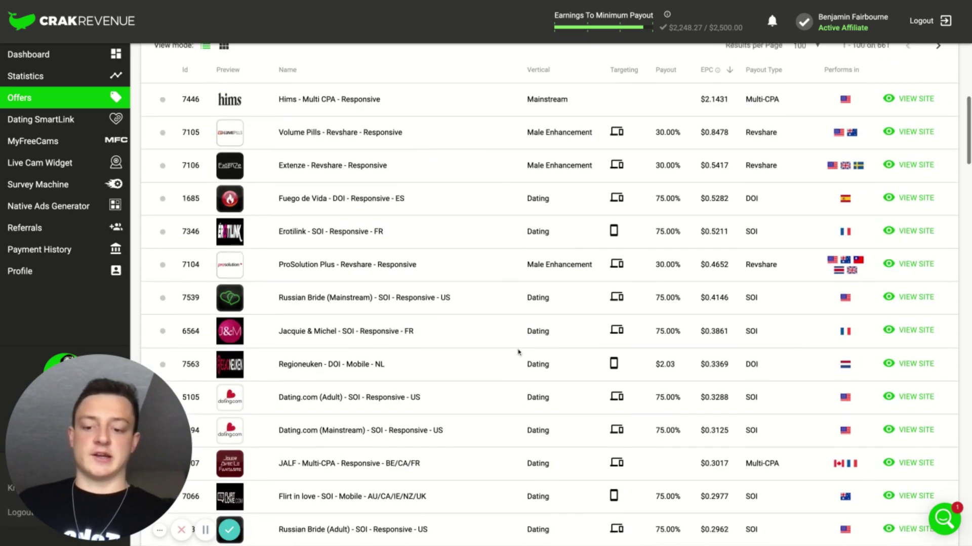
{"action": "scroll", "coordinate": [519, 351], "scroll_direction": "up", "scroll_amount": 10}
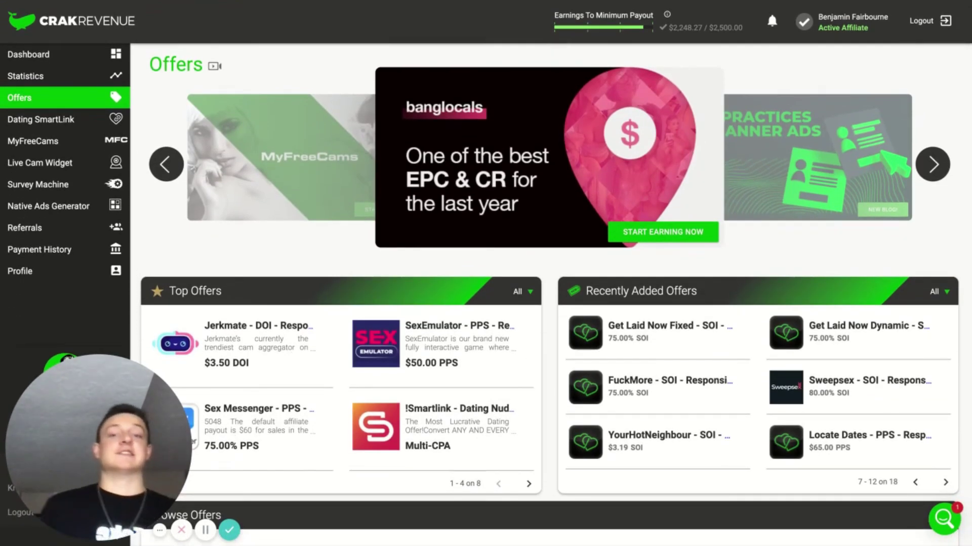
{"action": "scroll", "coordinate": [440, 303], "scroll_direction": "down", "scroll_amount": 1}
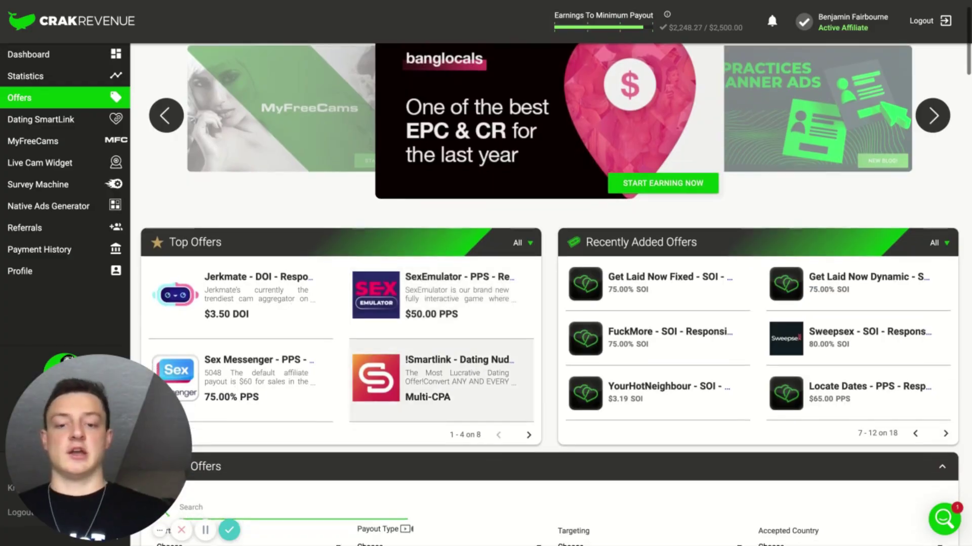